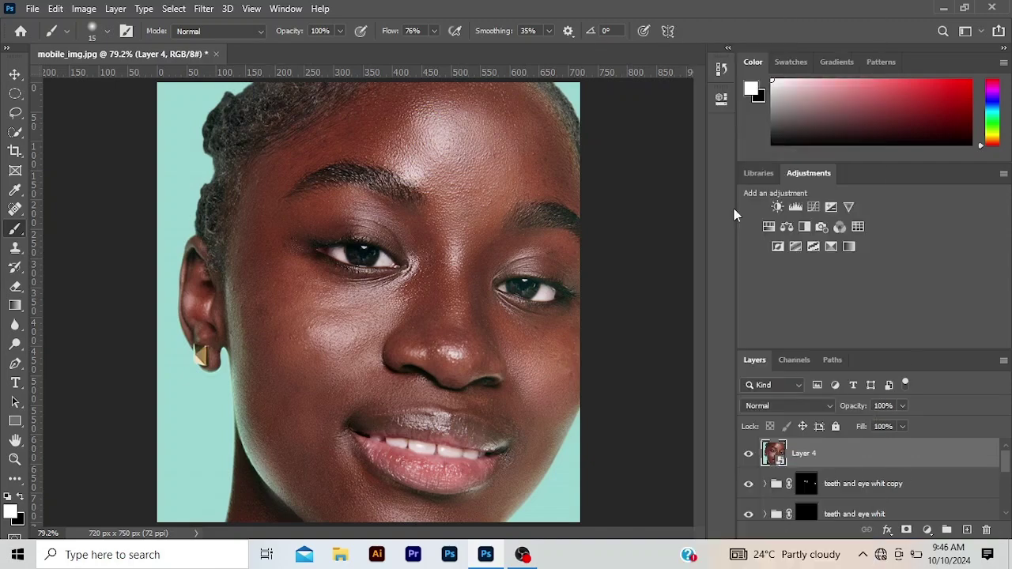
# - Cover both irises with white on a new layer and erase the excess around the eyes
pyautogui.click(966, 530)
pyautogui.moveTo(336, 243); pyautogui.dragTo(396, 269)
pyautogui.click(55, 8)
pyautogui.click(102, 237)
pyautogui.press('Return')
pyautogui.hotkey('ctrl', 'alt', 'f')
pyautogui.moveTo(531, 312); pyautogui.dragTo(534, 315)
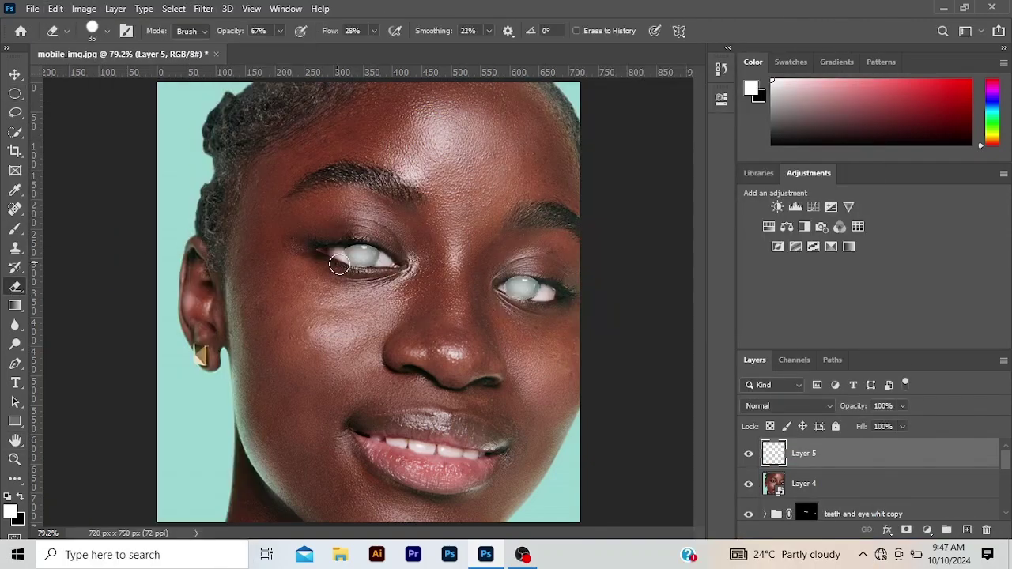
# - Set the white iris layer's blend mode to Overlay, lower its opacity and check the effect by toggling its visibility
pyautogui.click(787, 406)
pyautogui.click(783, 350)
pyautogui.click(901, 406)
pyautogui.moveTo(914, 423); pyautogui.dragTo(869, 423)
pyautogui.click(752, 457)
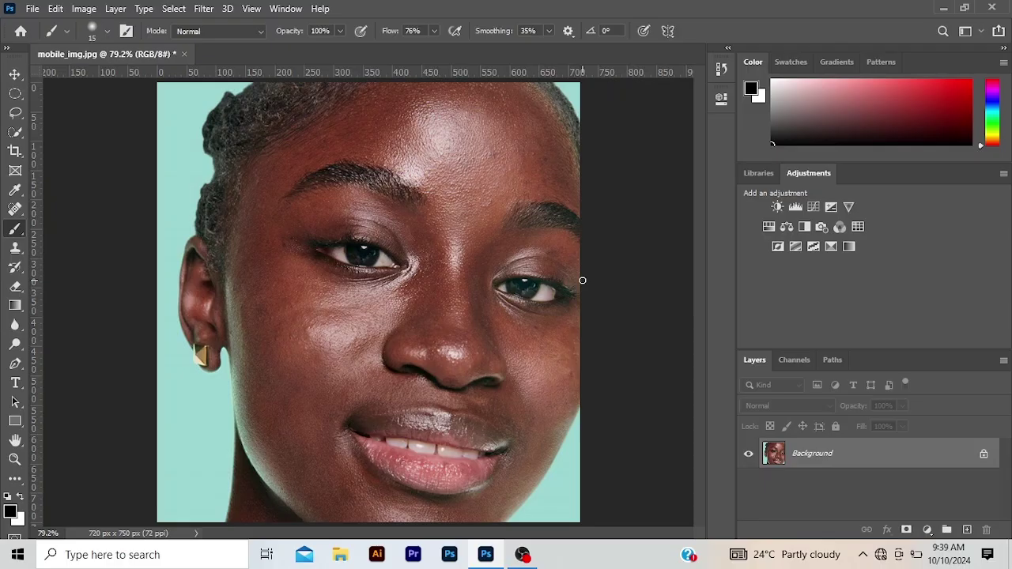
# - Create an inverted duplicate of the Background layer that uses the Vivid Light blend mode
pyautogui.click(14, 74)
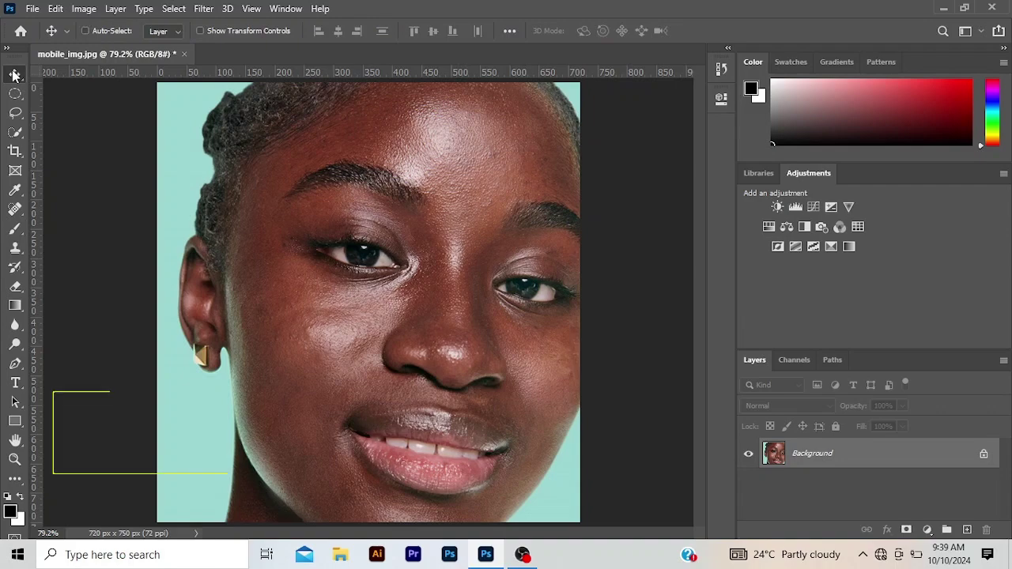
pyautogui.hotkey('ctrl', 'j')
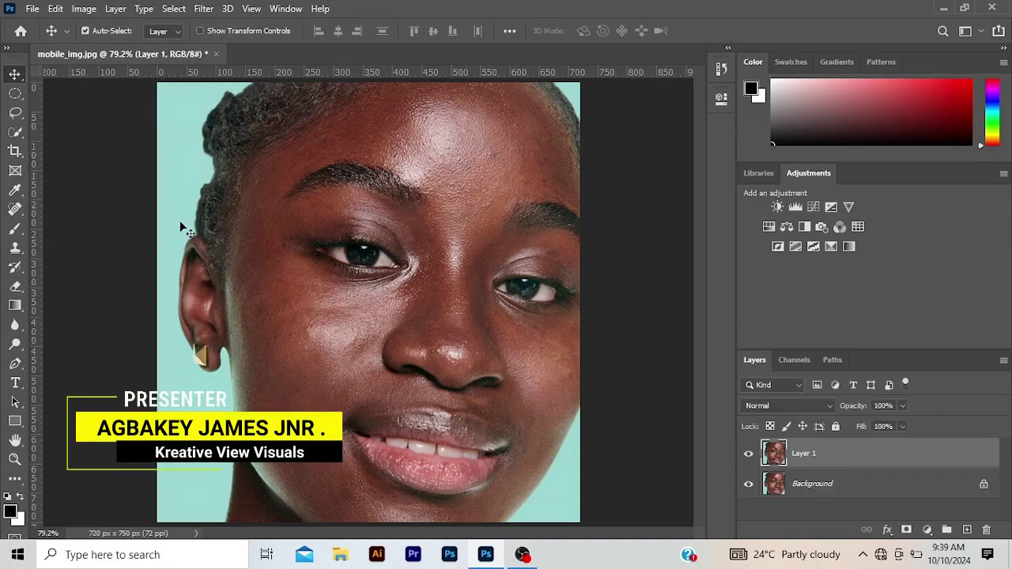
pyautogui.click(783, 406)
pyautogui.click(780, 383)
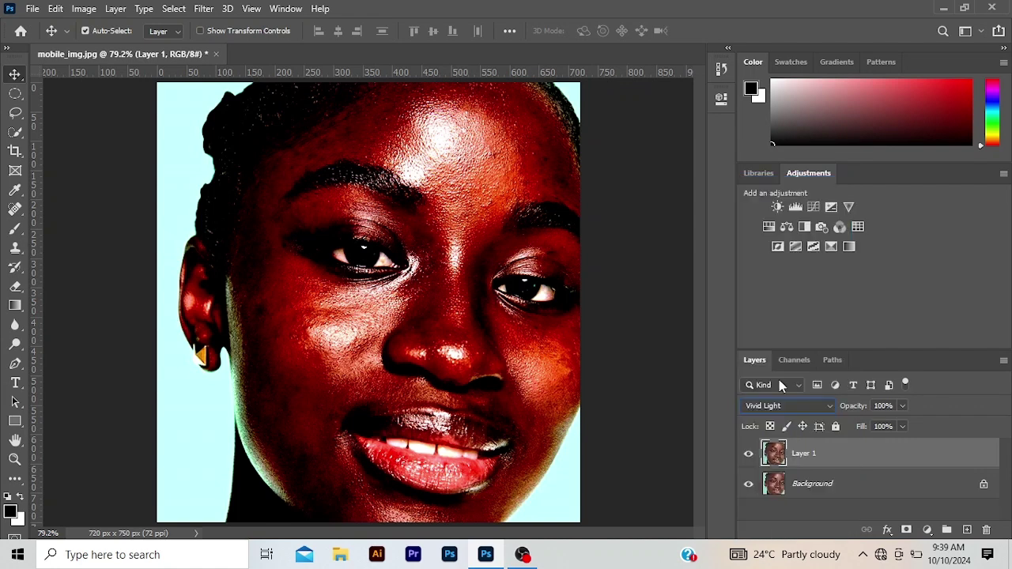
pyautogui.hotkey('ctrl', 'i')
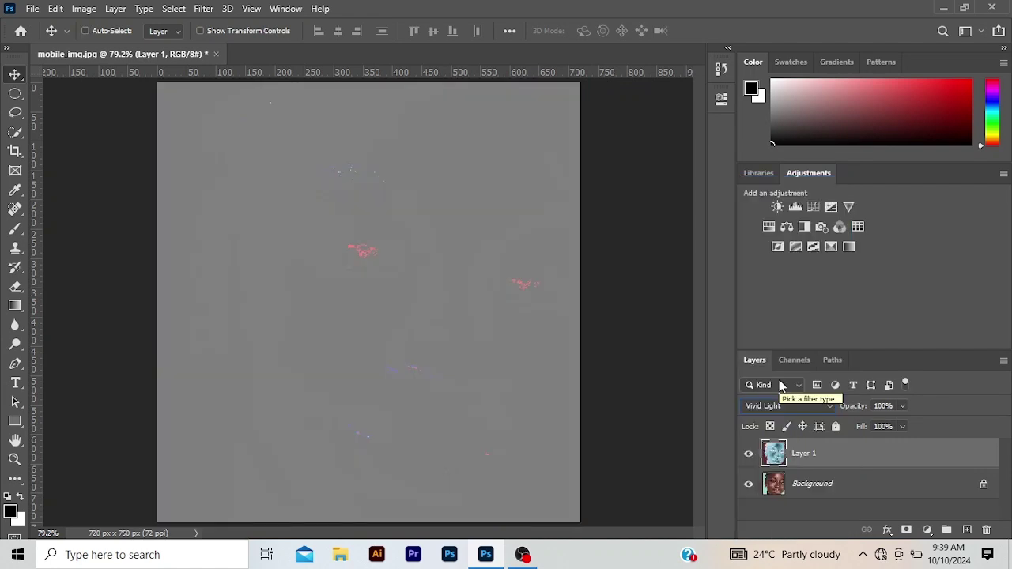
# - Apply a High Pass filter with a radius of 5.8 pixels to the inverted copy
pyautogui.click(203, 9)
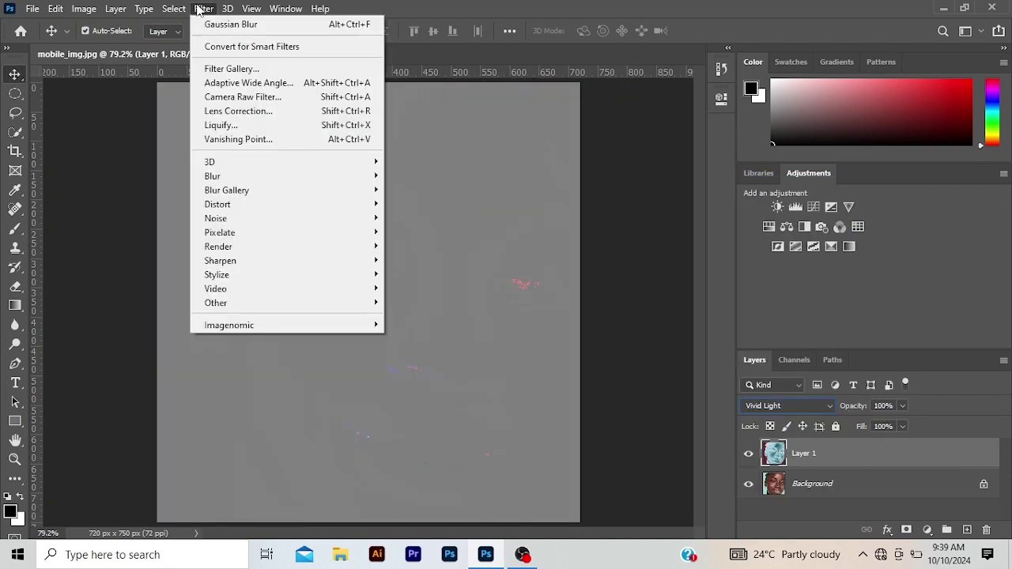
pyautogui.moveTo(371, 303)
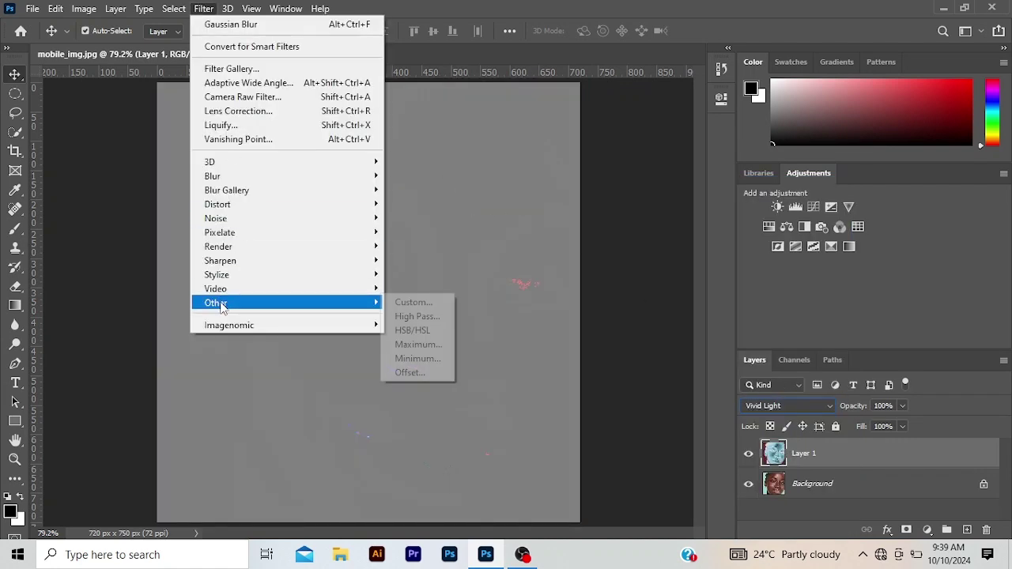
pyautogui.click(413, 317)
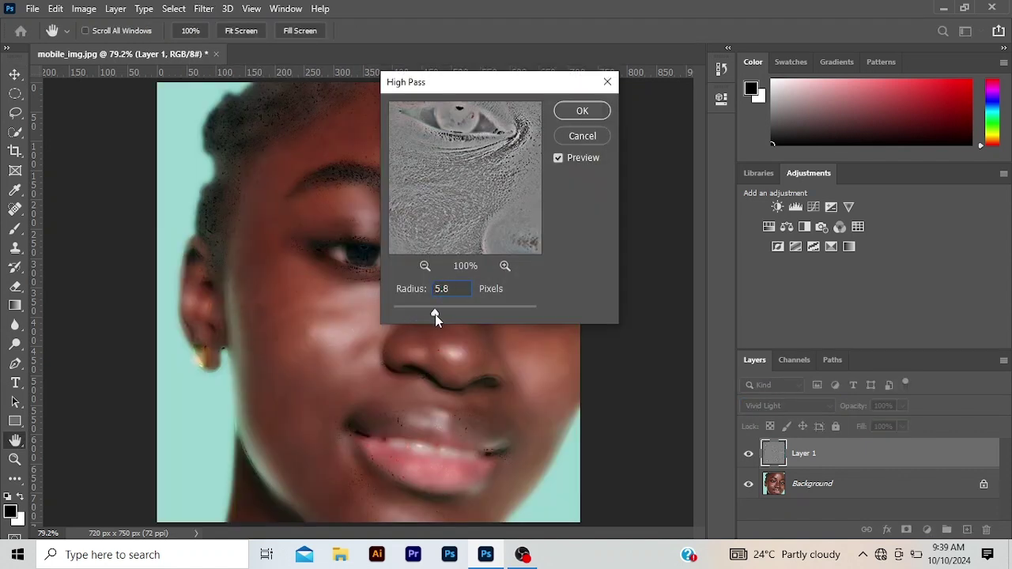
pyautogui.click(581, 111)
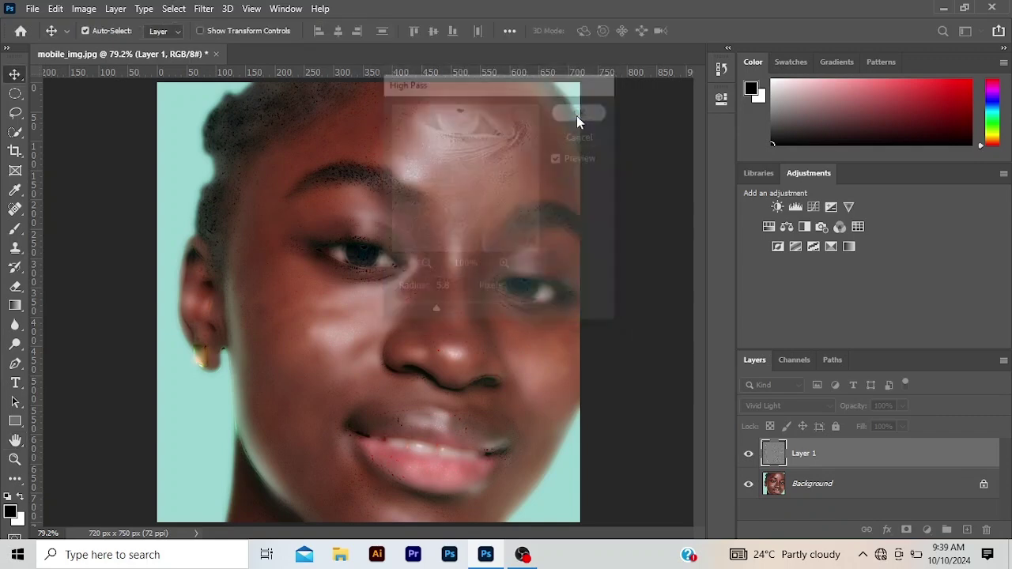
# - Apply a Gaussian Blur with a radius of 3.5 pixels to the same layer
pyautogui.click(204, 8)
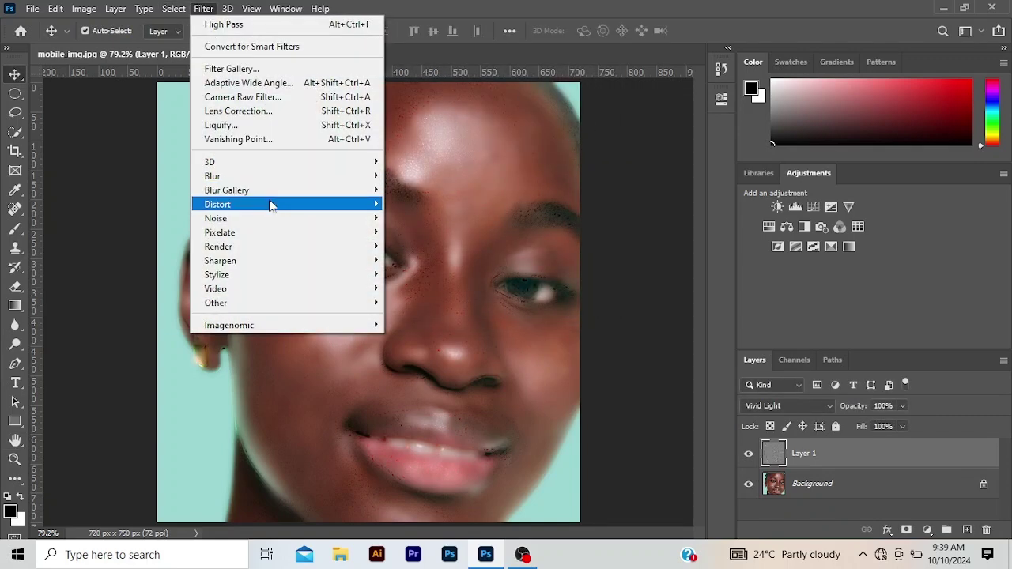
pyautogui.moveTo(281, 176)
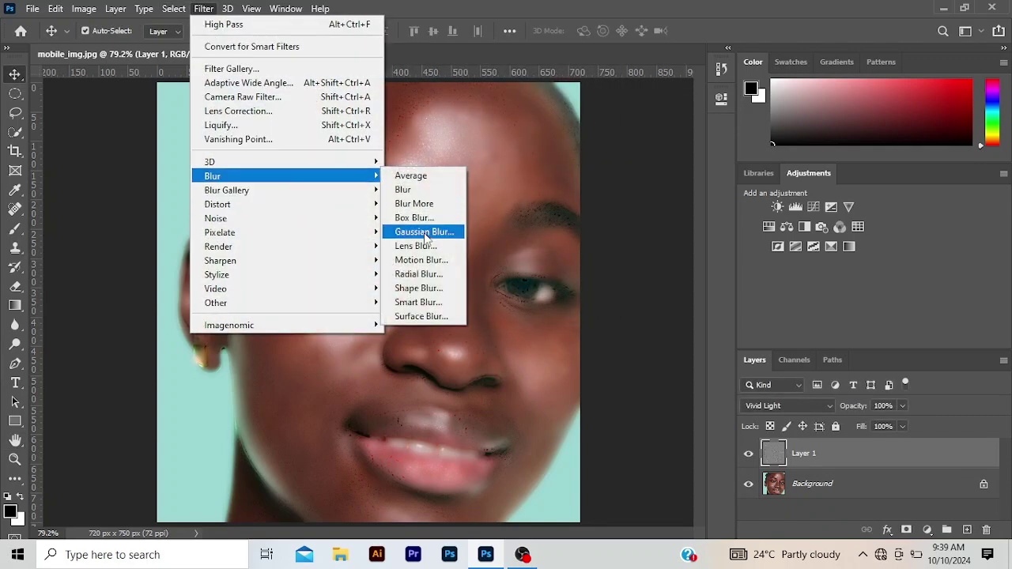
pyautogui.click(424, 231)
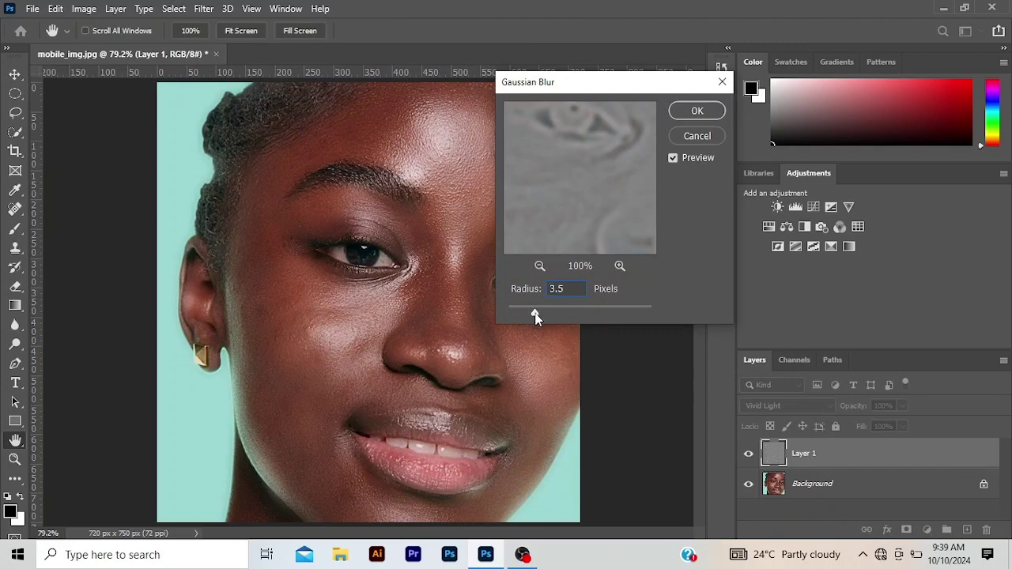
pyautogui.click(694, 111)
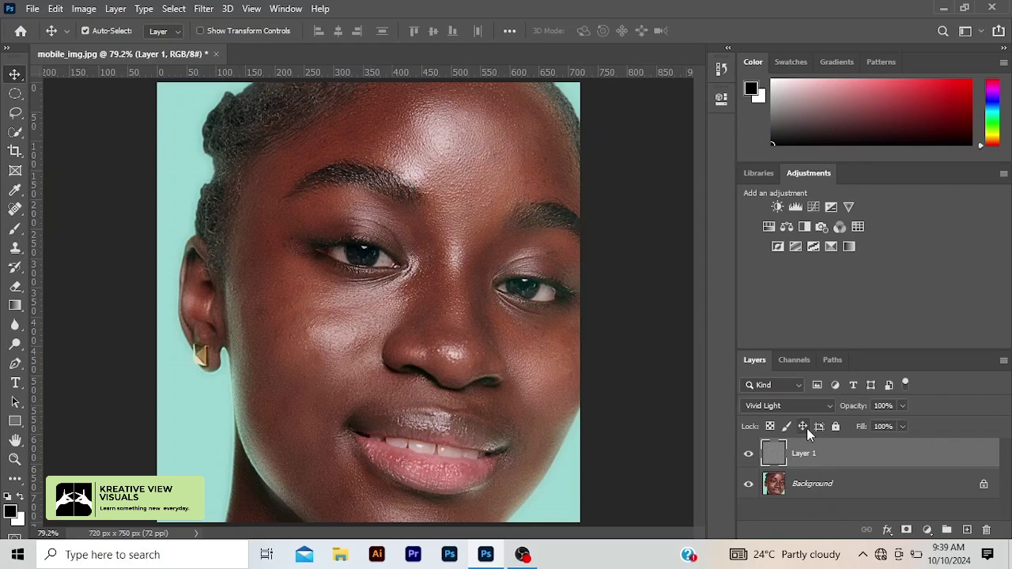
# - Add a black mask to Layer 1 and ready a soft white brush with 0% hardness
pyautogui.keyDown('alt'); pyautogui.click(907, 531); pyautogui.keyUp('alt')
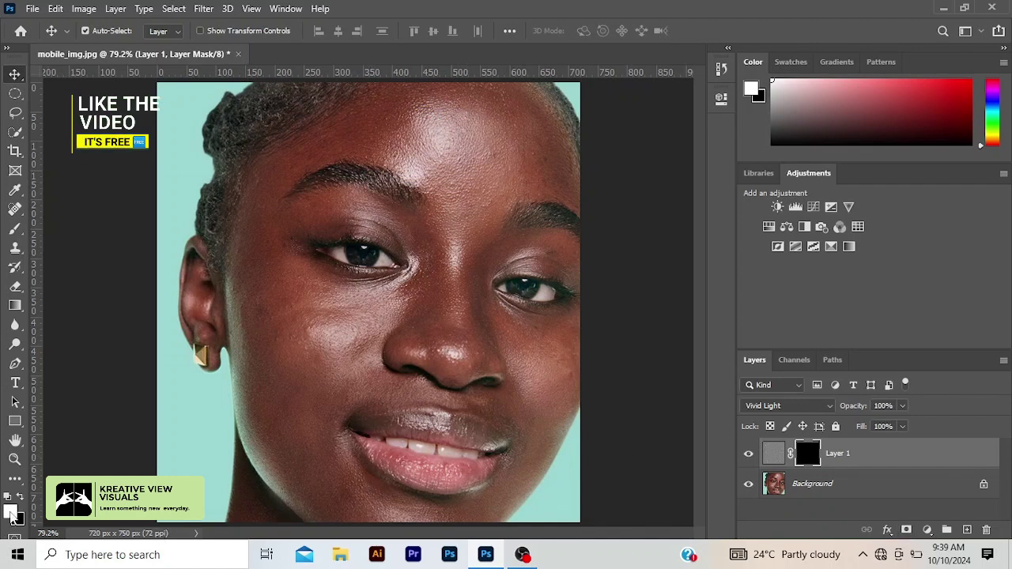
pyautogui.press('b')
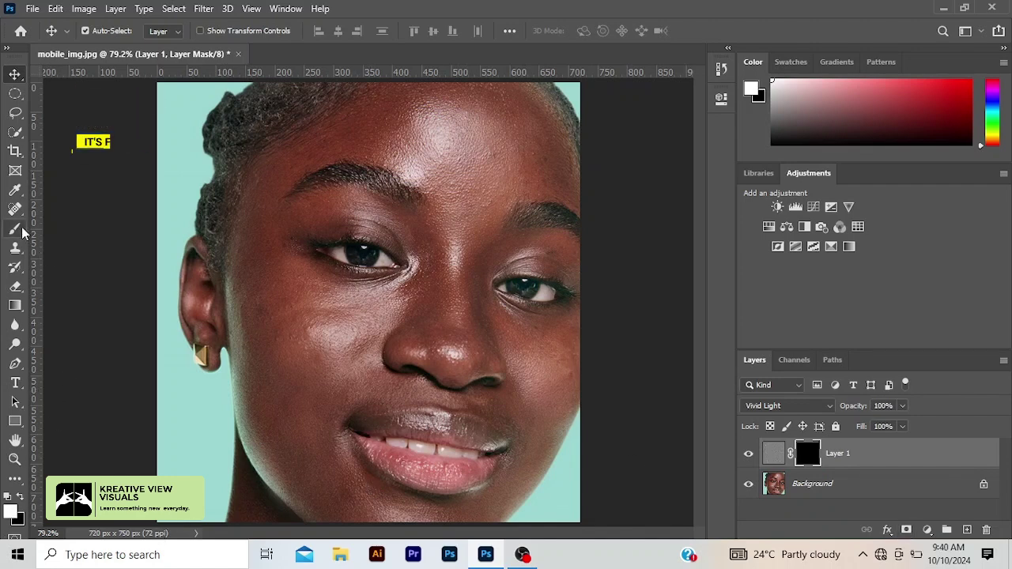
pyautogui.click(93, 32)
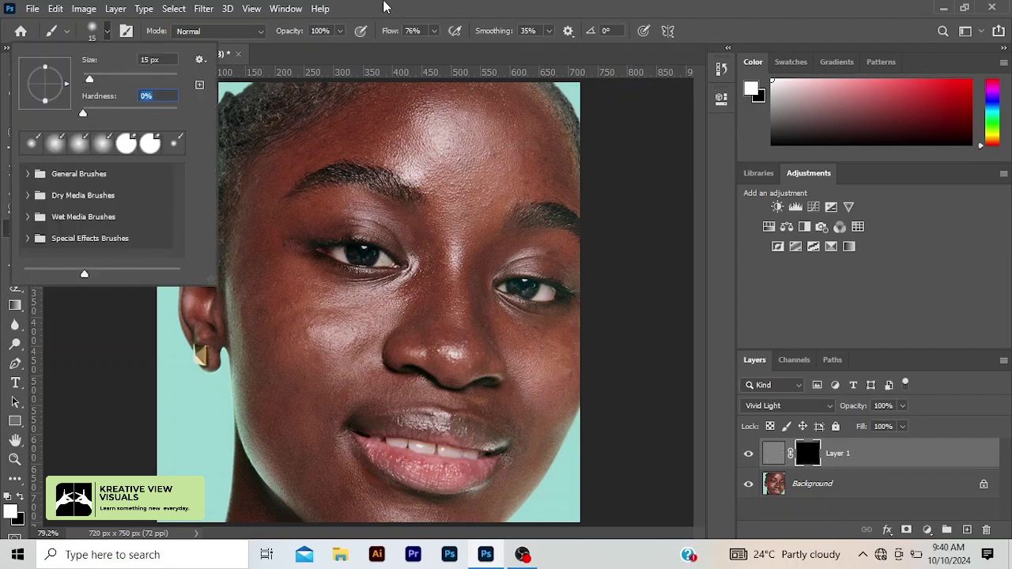
pyautogui.press('Return')
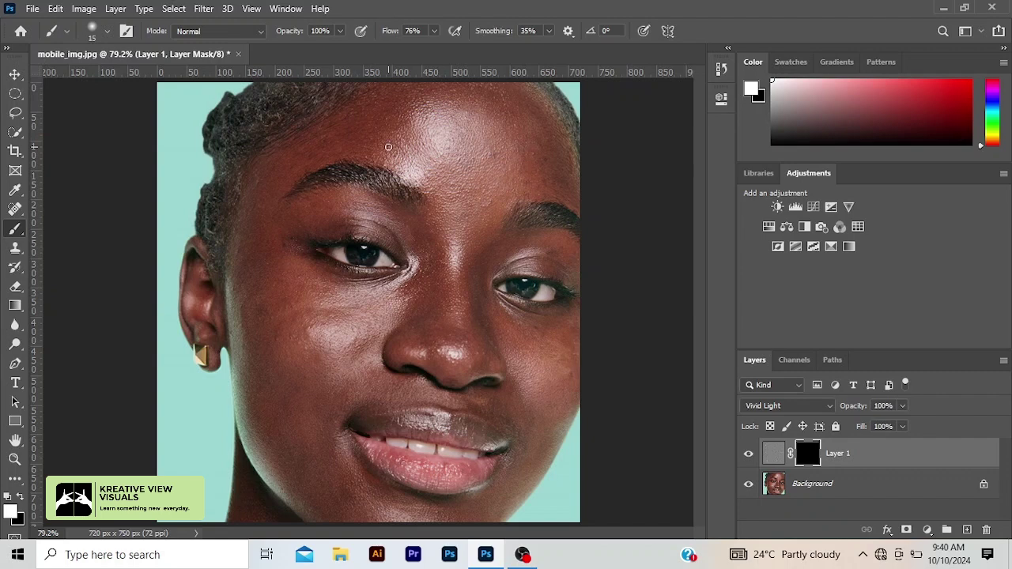
# - Paint white on the mask with an 80 px brush over the forehead, cheeks and other facial skin, and compare before and after
pyautogui.press(']')
pyautogui.press(']')
pyautogui.press(']')
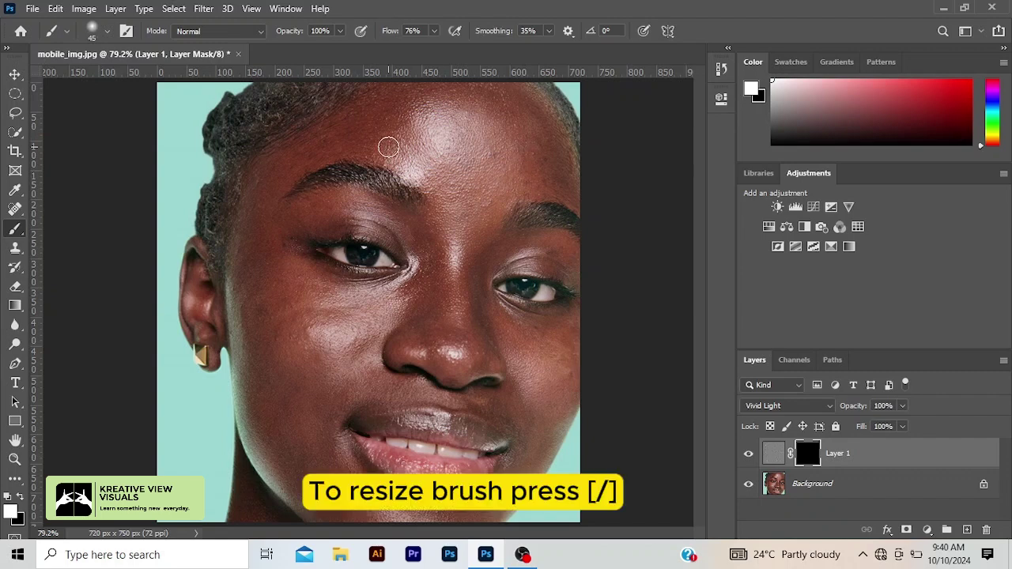
pyautogui.press(']')
pyautogui.press(']')
pyautogui.press(']')
pyautogui.press(']')
pyautogui.press(']')
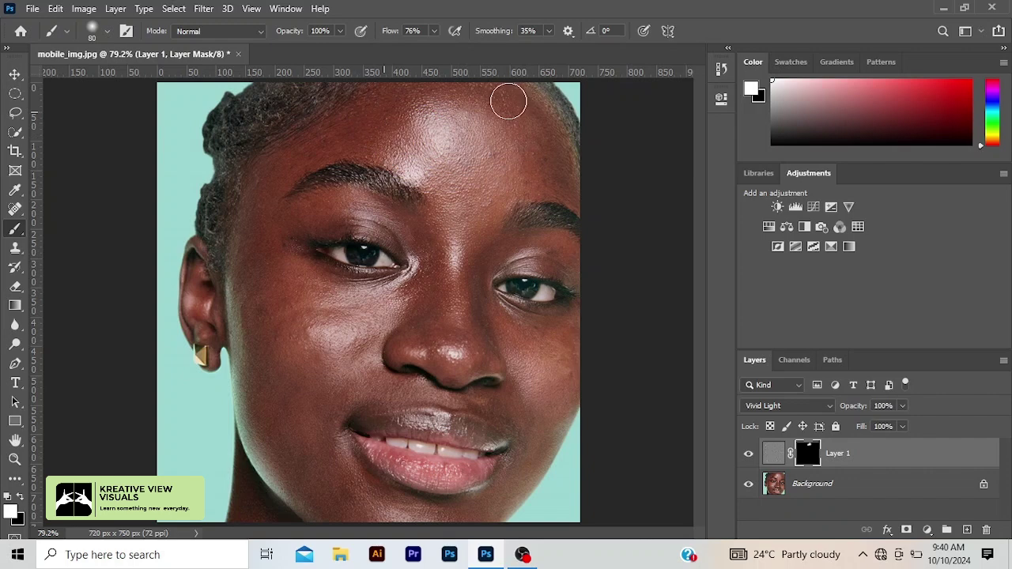
pyautogui.moveTo(509, 100)
pyautogui.mouseDown()
pyautogui.moveTo(558, 163)
pyautogui.moveTo(476, 163)
pyautogui.moveTo(449, 148)
pyautogui.moveTo(575, 186)
pyautogui.moveTo(497, 115)
pyautogui.mouseUp()
pyautogui.moveTo(366, 332)
pyautogui.mouseDown()
pyautogui.moveTo(316, 357)
pyautogui.moveTo(361, 385)
pyautogui.moveTo(309, 330)
pyautogui.moveTo(298, 352)
pyautogui.mouseUp()
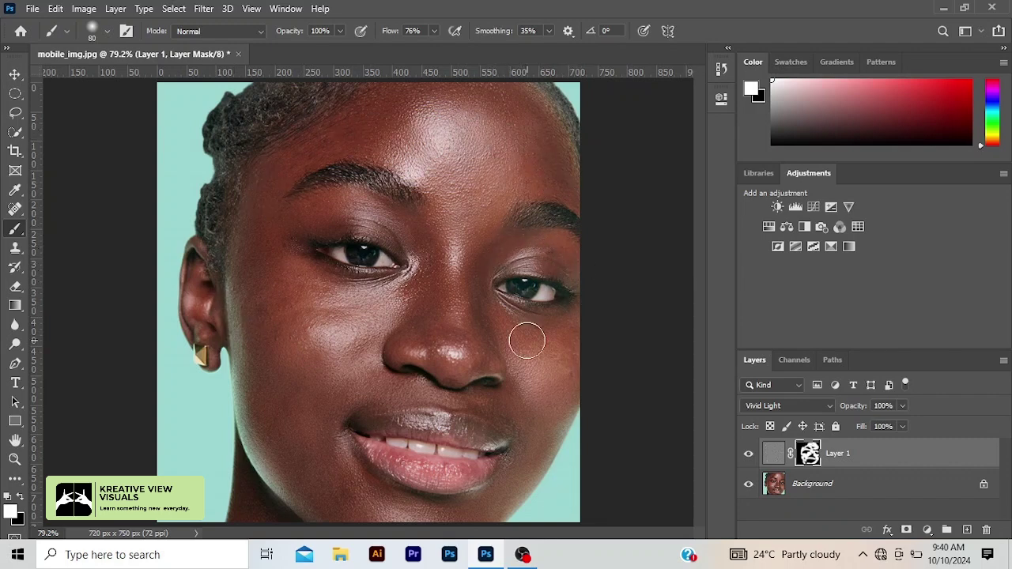
pyautogui.click(750, 455)
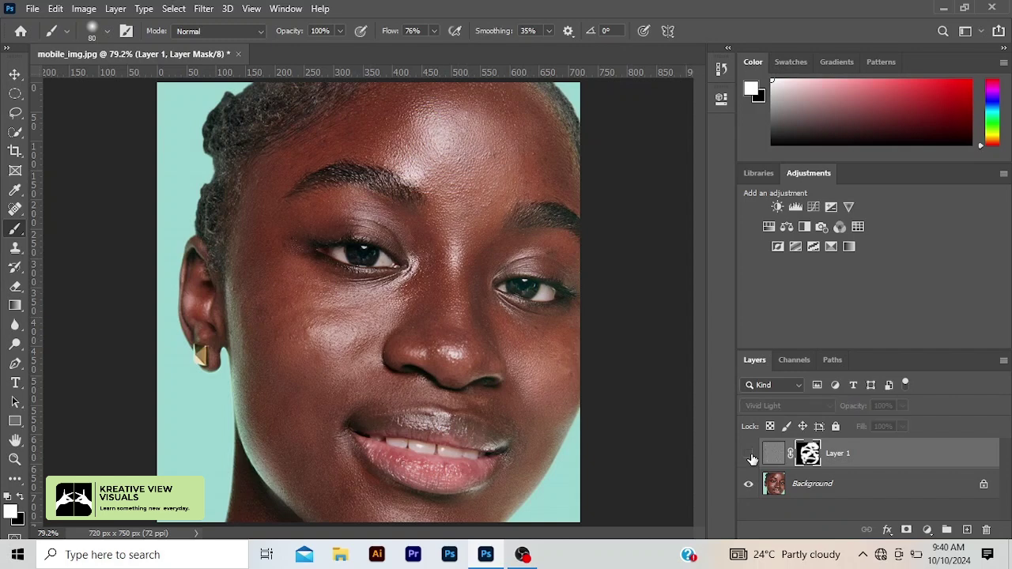
pyautogui.click(750, 455)
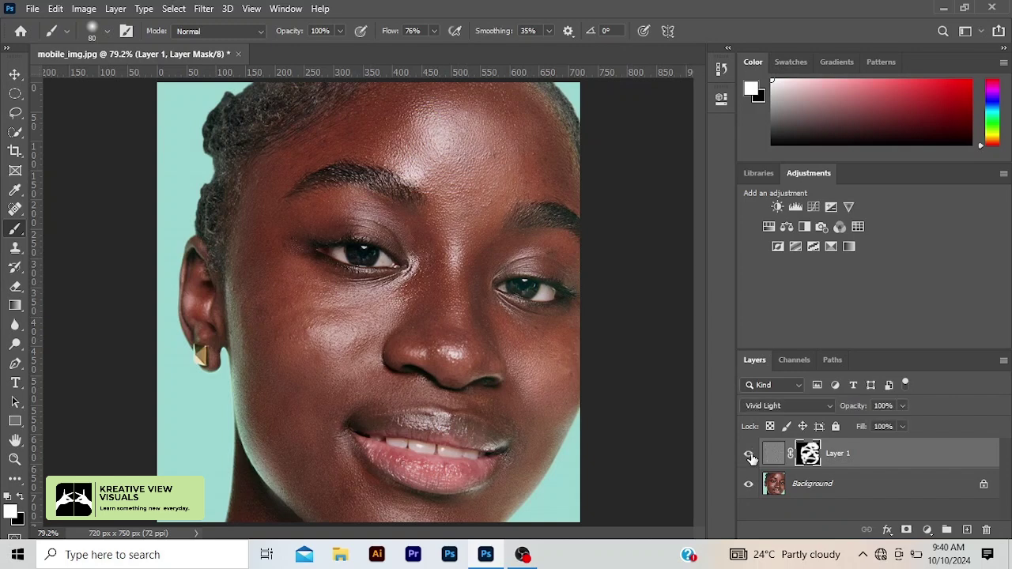
# - Add a new layer in Soft Light mode and set up a white brush at 9% opacity
pyautogui.click(966, 530)
pyautogui.press('x')
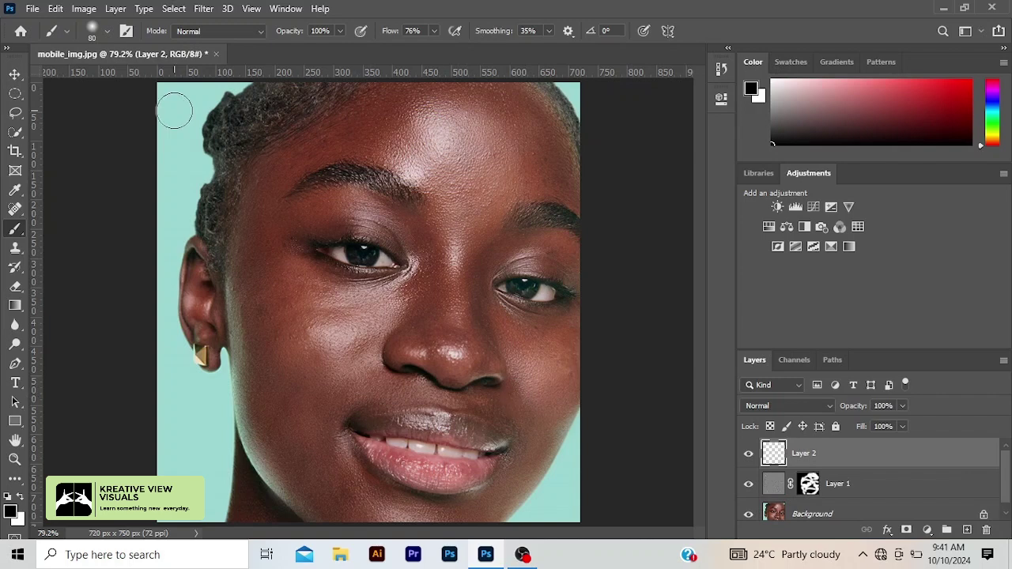
pyautogui.click(340, 32)
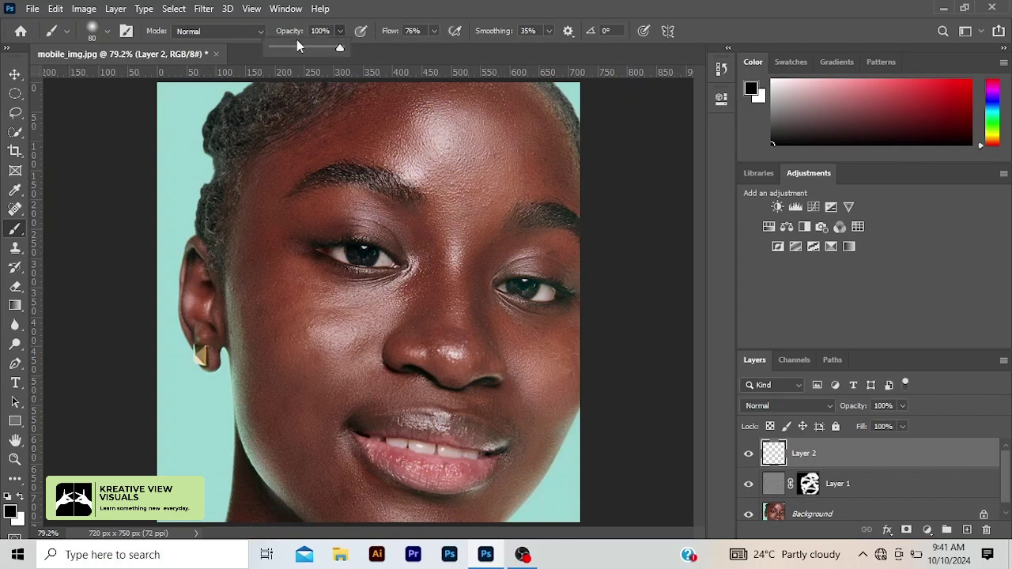
pyautogui.click(277, 47)
pyautogui.click(21, 500)
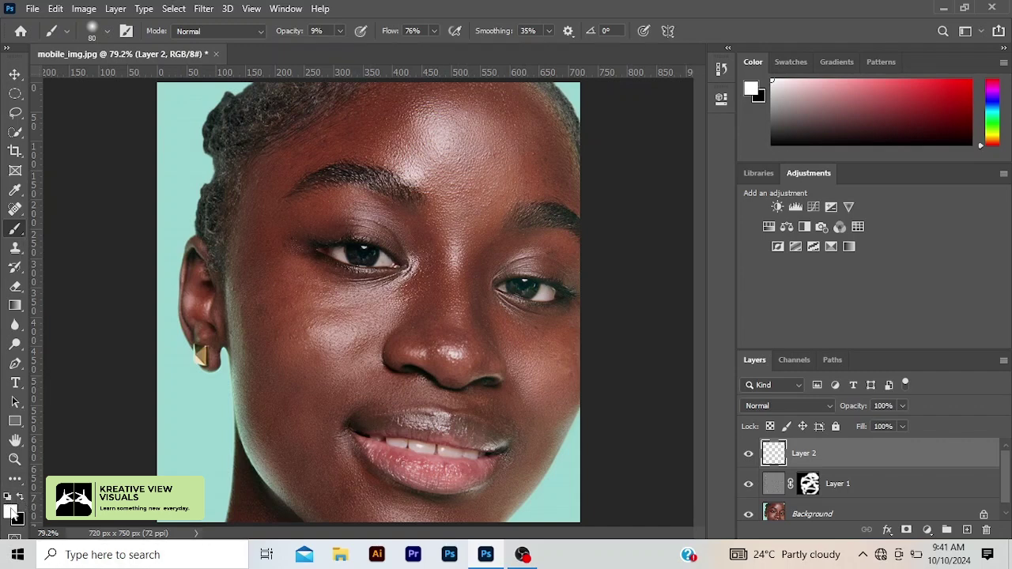
pyautogui.click(779, 407)
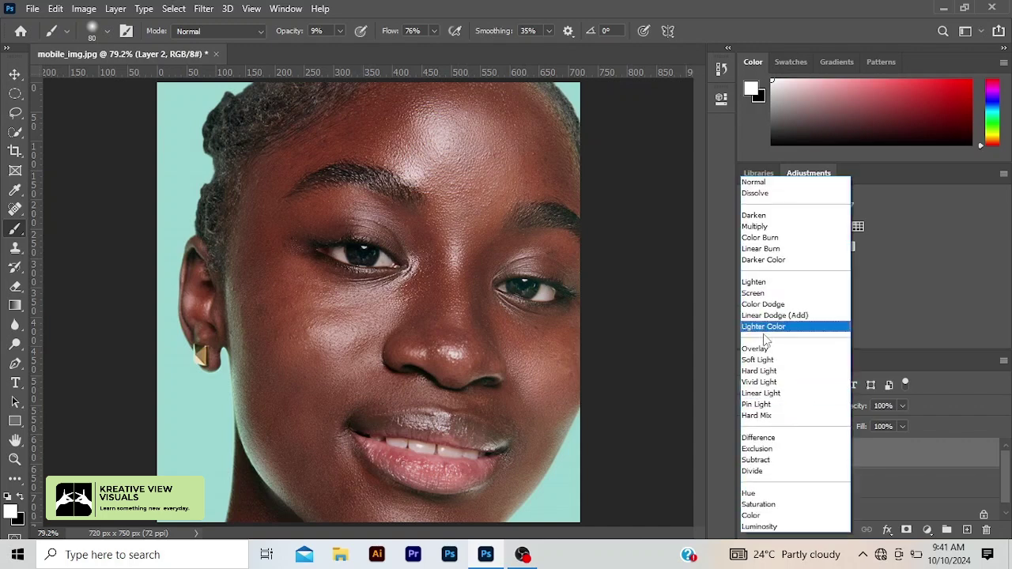
pyautogui.click(759, 360)
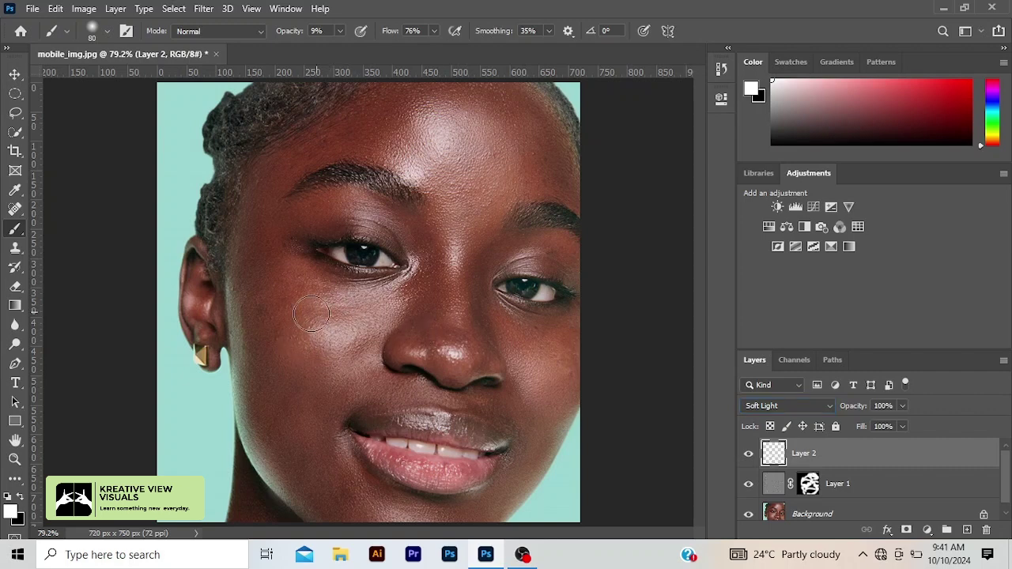
# - Dodge and burn the face on the Soft Light layer with a 50 px brush, painting highlights white and shadows black
pyautogui.press('[')
pyautogui.press('[')
pyautogui.click(20, 498)
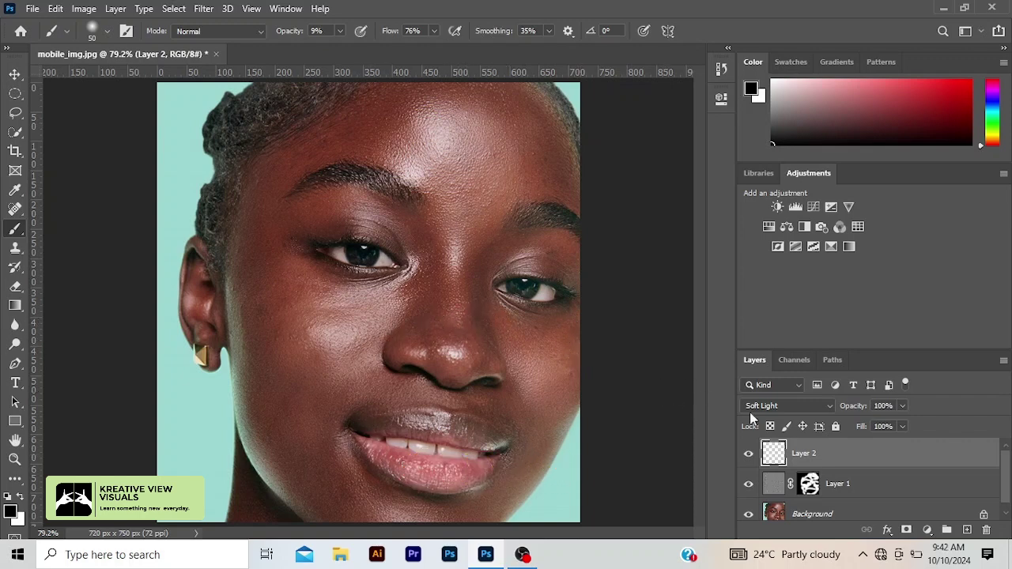
pyautogui.click(747, 454)
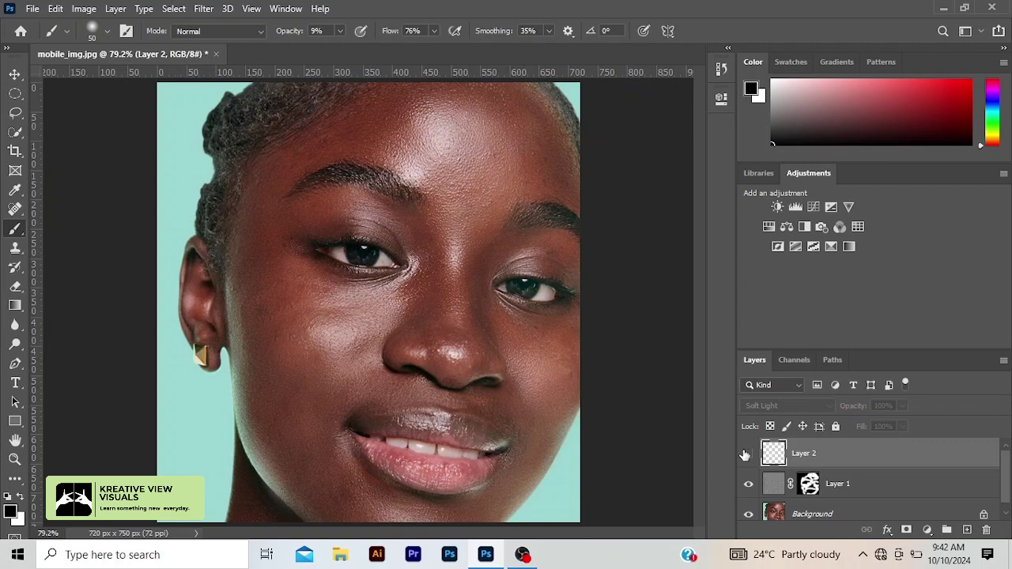
pyautogui.click(747, 454)
pyautogui.click(745, 454)
pyautogui.click(746, 454)
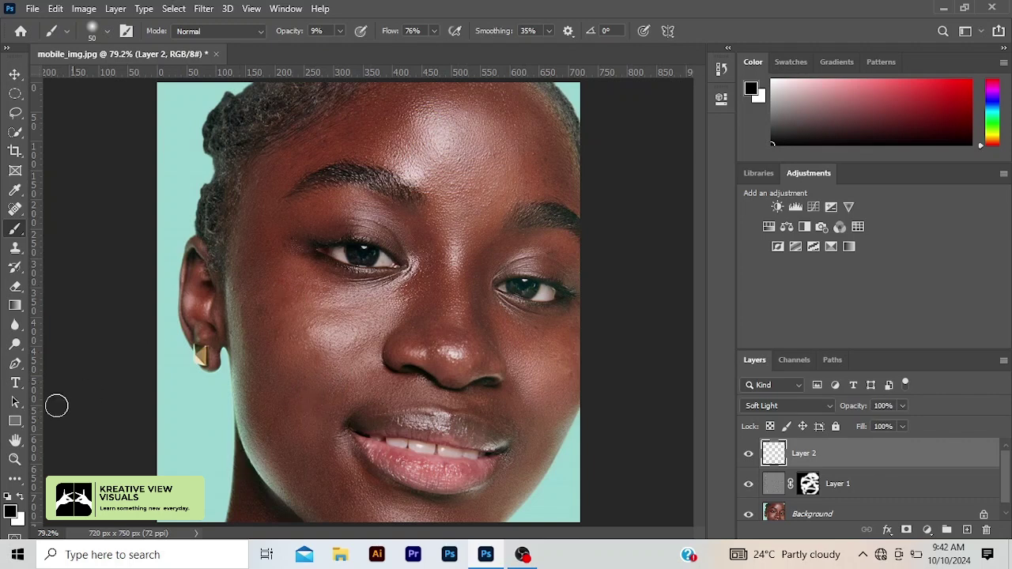
pyautogui.click(22, 497)
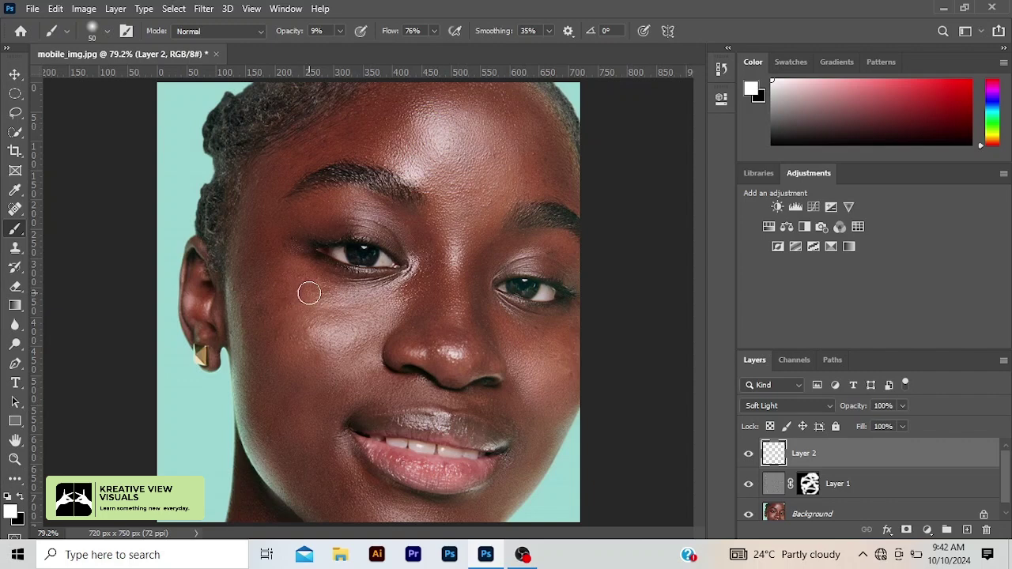
pyautogui.moveTo(309, 293)
pyautogui.mouseDown()
pyautogui.moveTo(335, 287)
pyautogui.moveTo(288, 301)
pyautogui.moveTo(262, 328)
pyautogui.moveTo(277, 325)
pyautogui.moveTo(276, 339)
pyautogui.mouseUp()
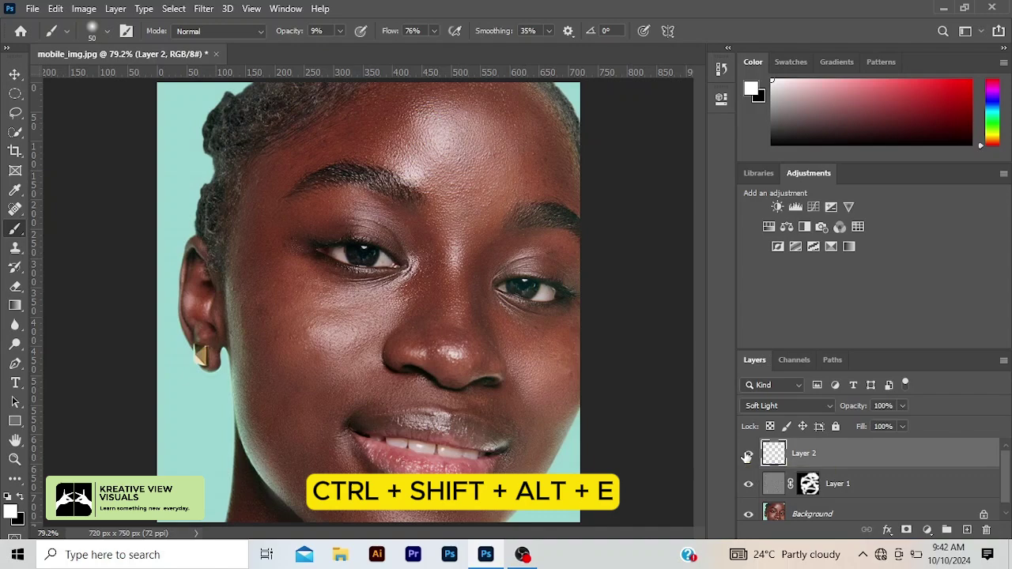
# - Stamp all visible layers into a new layer on top and convert it to a smart object
pyautogui.hotkey('ctrl', 'shift', 'alt', 'e')
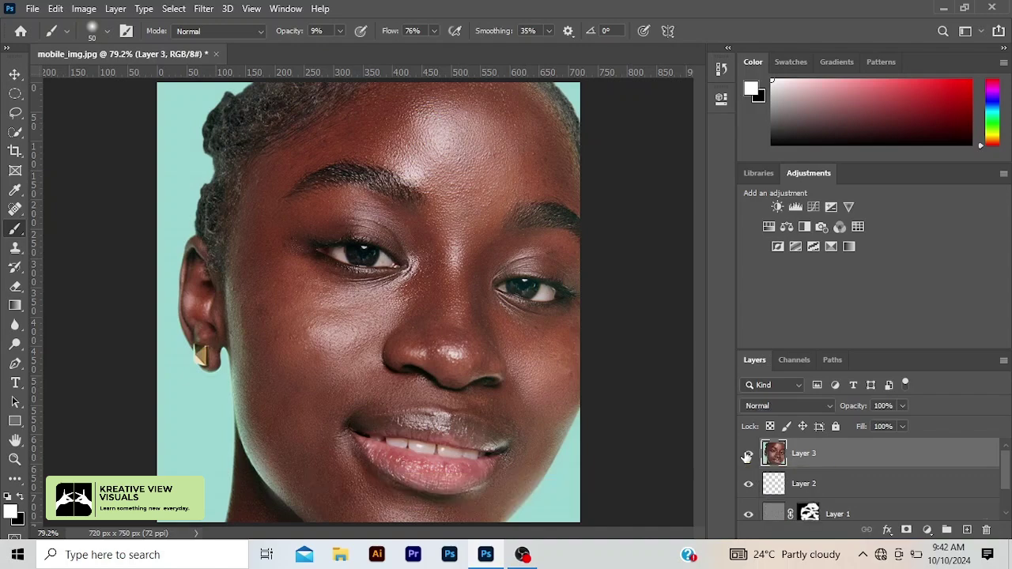
pyautogui.rightClick(814, 465)
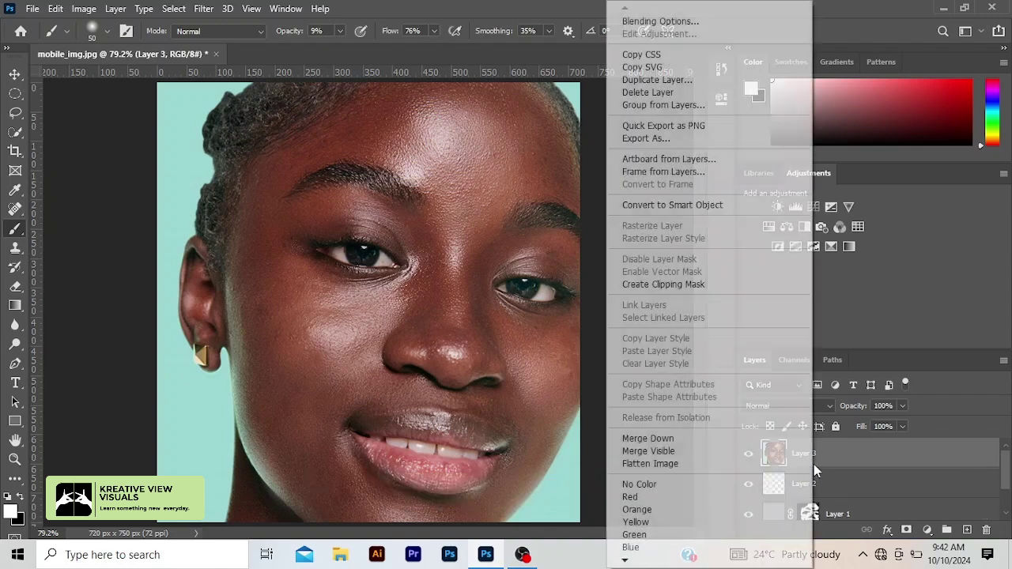
pyautogui.click(664, 206)
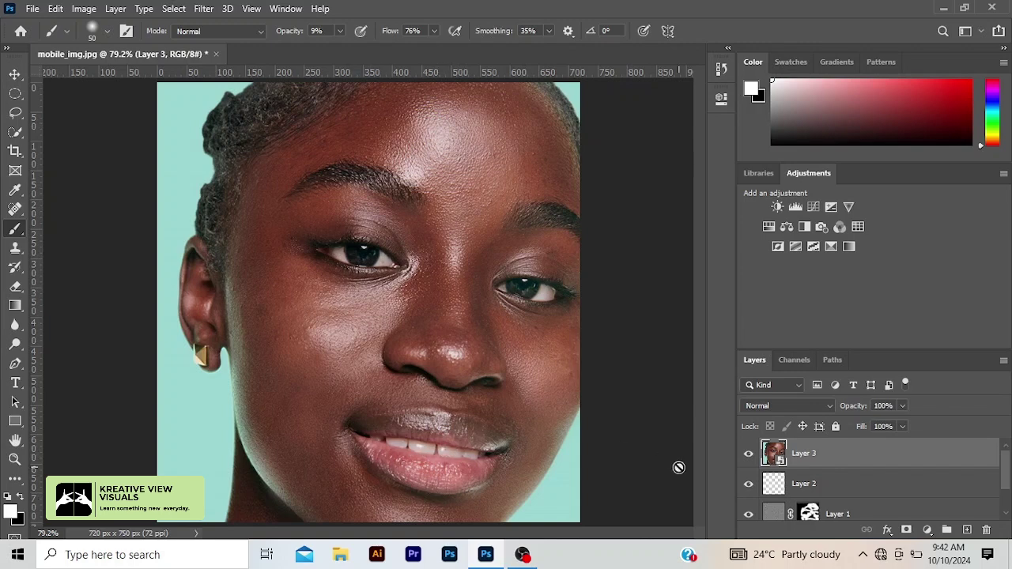
# - Add a Hue/Saturation adjustment layer with the Reds saturation at -12 and the Yellows saturation pulled down to its minimum
pyautogui.click(928, 530)
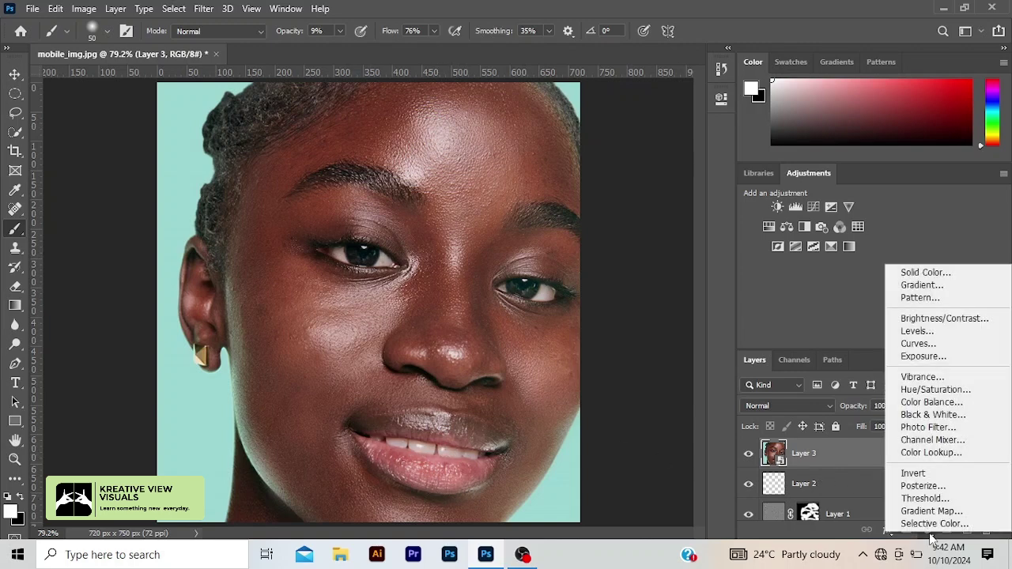
pyautogui.click(935, 389)
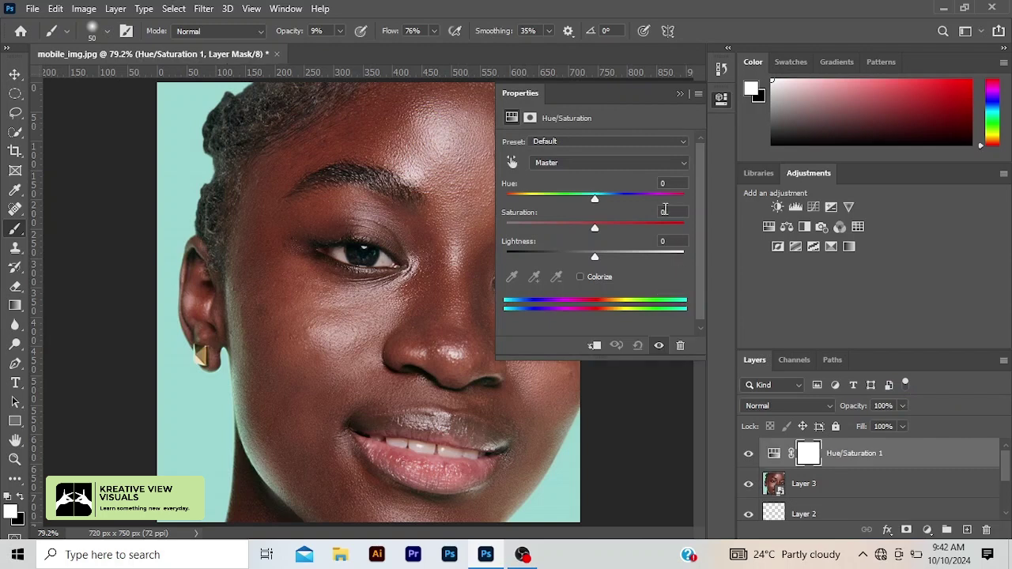
pyautogui.click(566, 168)
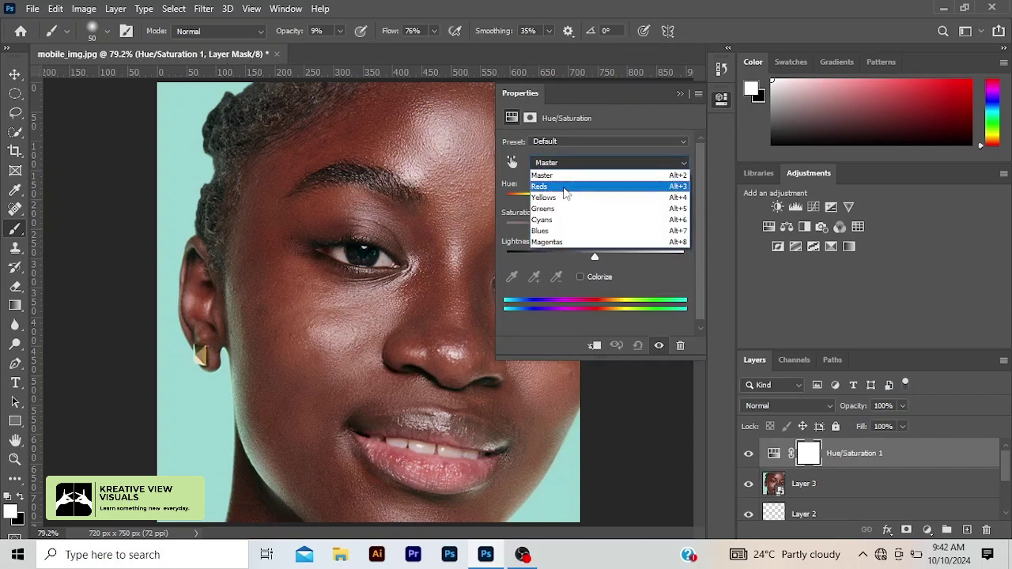
pyautogui.click(564, 185)
pyautogui.moveTo(594, 227); pyautogui.dragTo(585, 231)
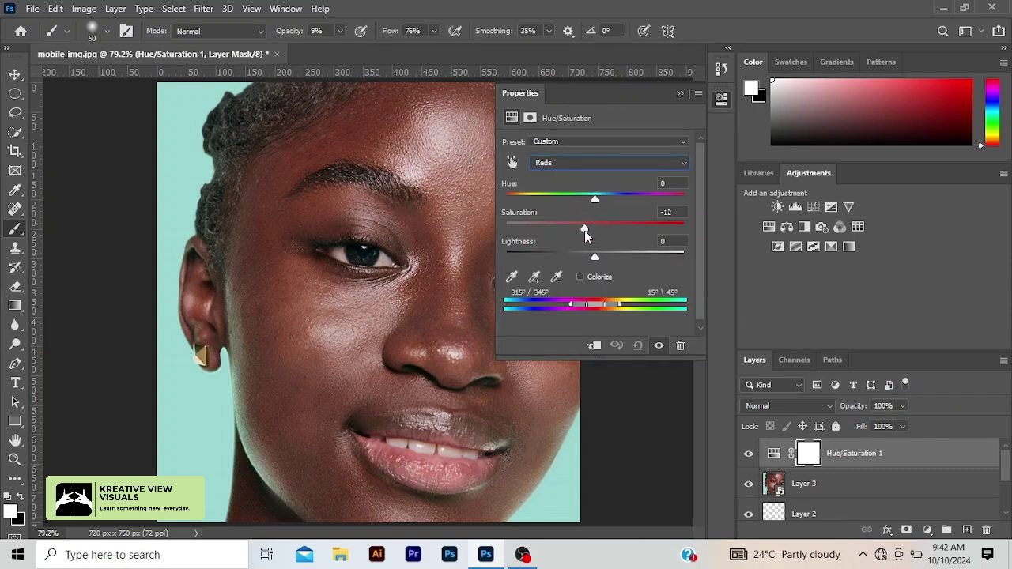
pyautogui.click(642, 163)
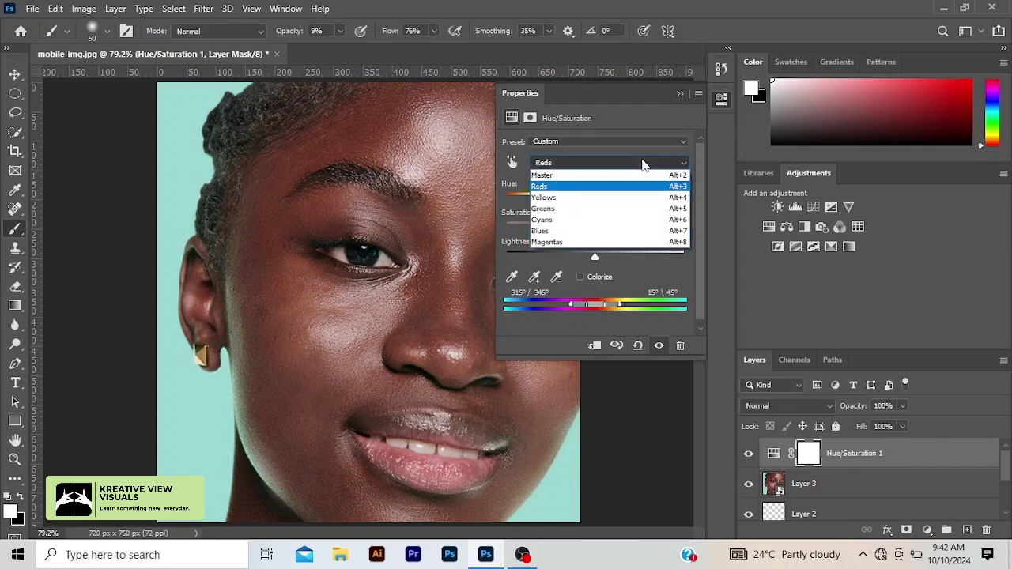
pyautogui.click(595, 197)
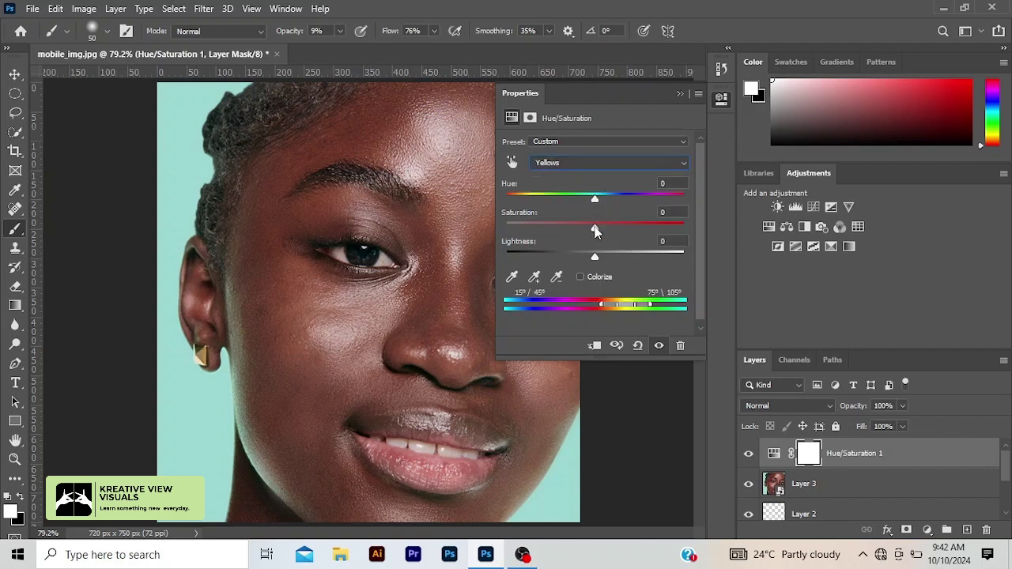
pyautogui.moveTo(596, 229); pyautogui.dragTo(503, 234)
pyautogui.click(678, 95)
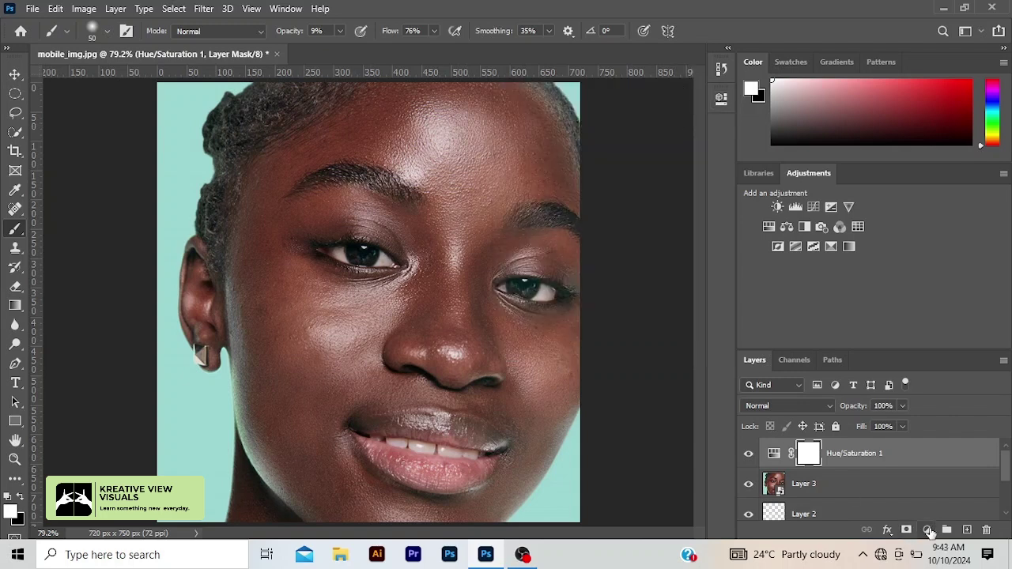
# - Add a Levels adjustment layer with the RGB white input level at 255
pyautogui.click(930, 532)
pyautogui.click(949, 332)
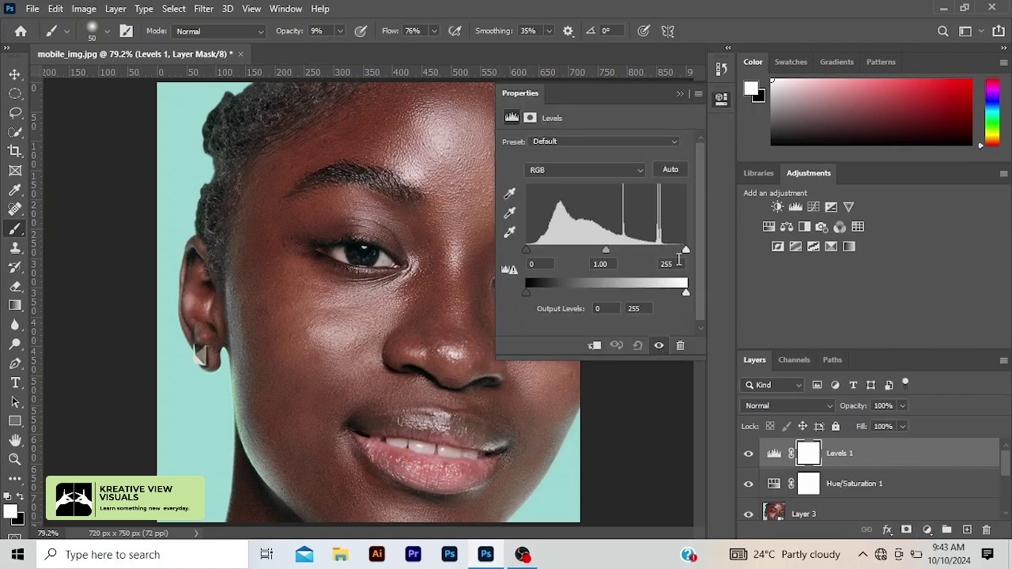
pyautogui.click(669, 263)
pyautogui.write('255')
pyautogui.click(681, 101)
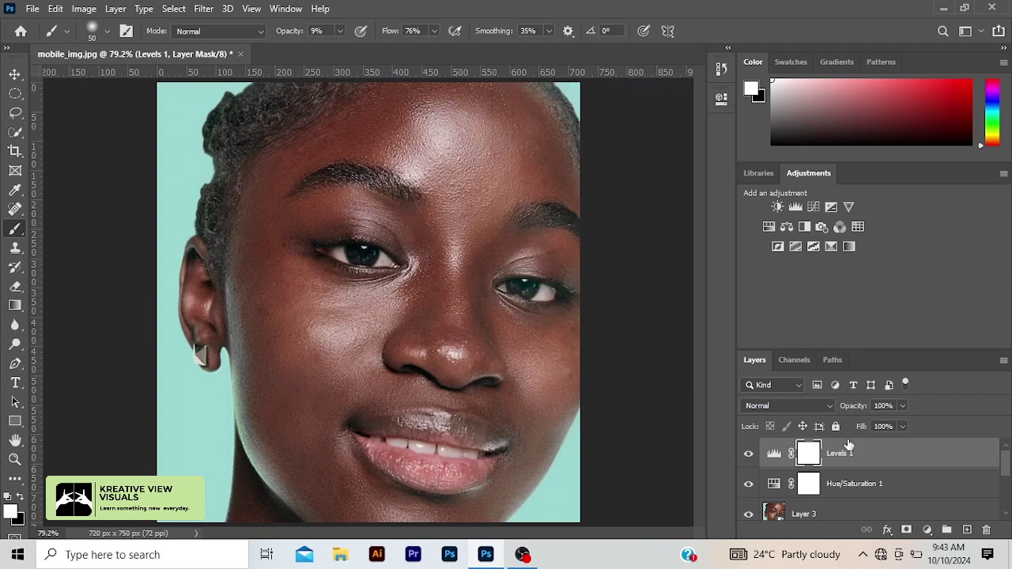
# - Add a second Levels adjustment layer with the Blue channel midtone at 1.23 and set its blend mode to Screen
pyautogui.click(927, 530)
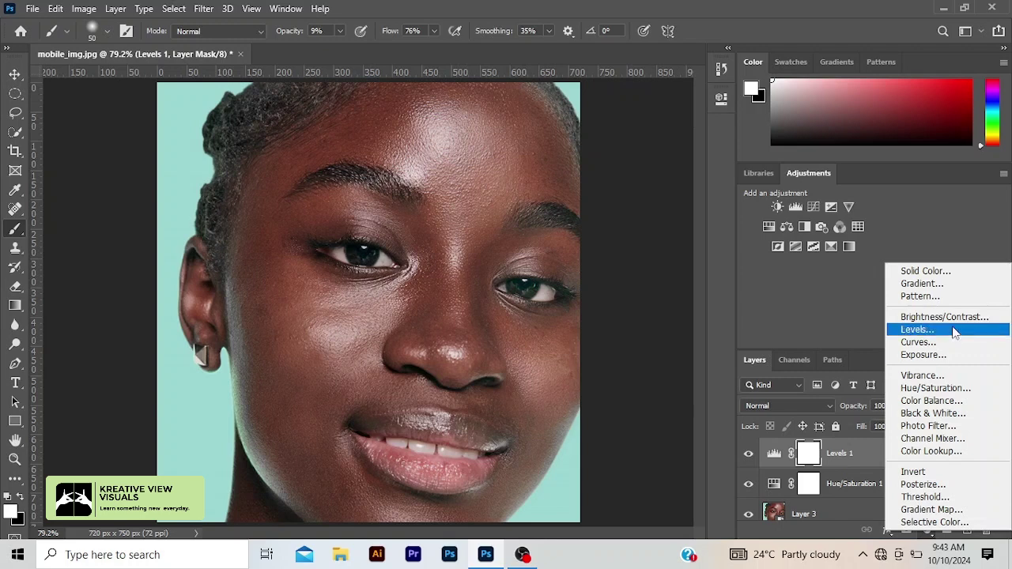
pyautogui.click(917, 329)
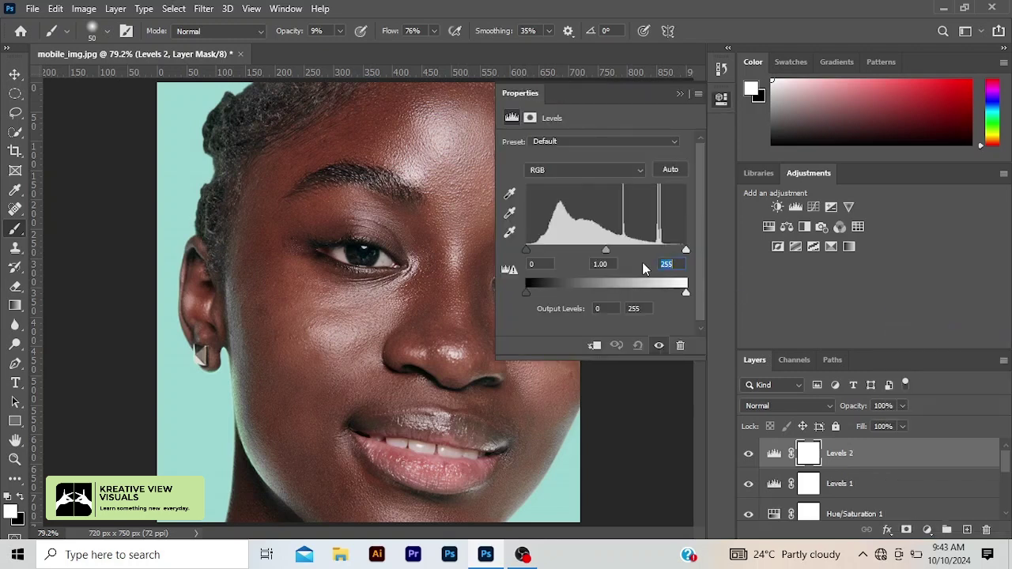
pyautogui.click(554, 170)
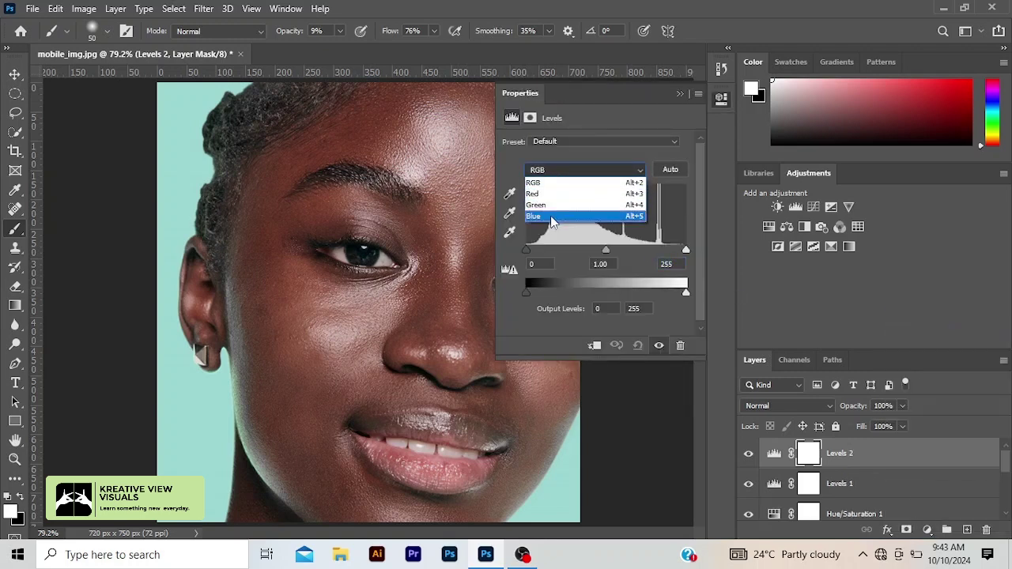
pyautogui.click(552, 210)
pyautogui.moveTo(606, 250); pyautogui.dragTo(594, 252)
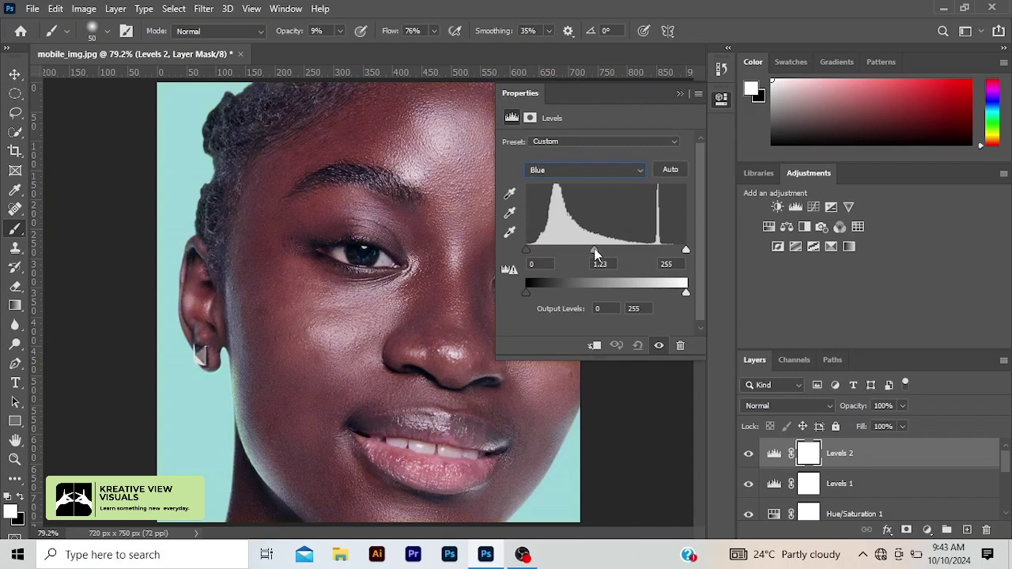
pyautogui.click(678, 94)
pyautogui.click(755, 405)
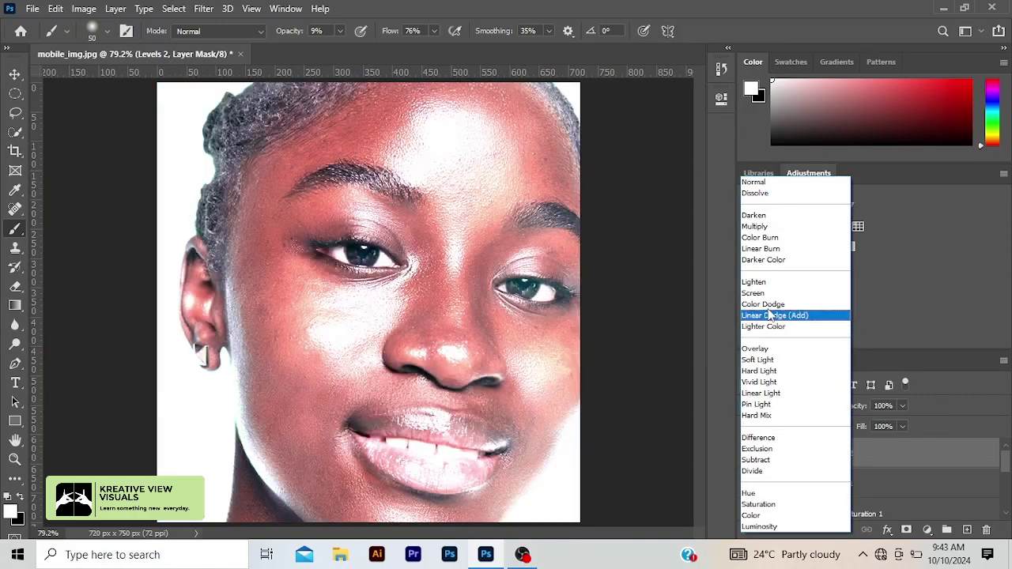
pyautogui.click(755, 294)
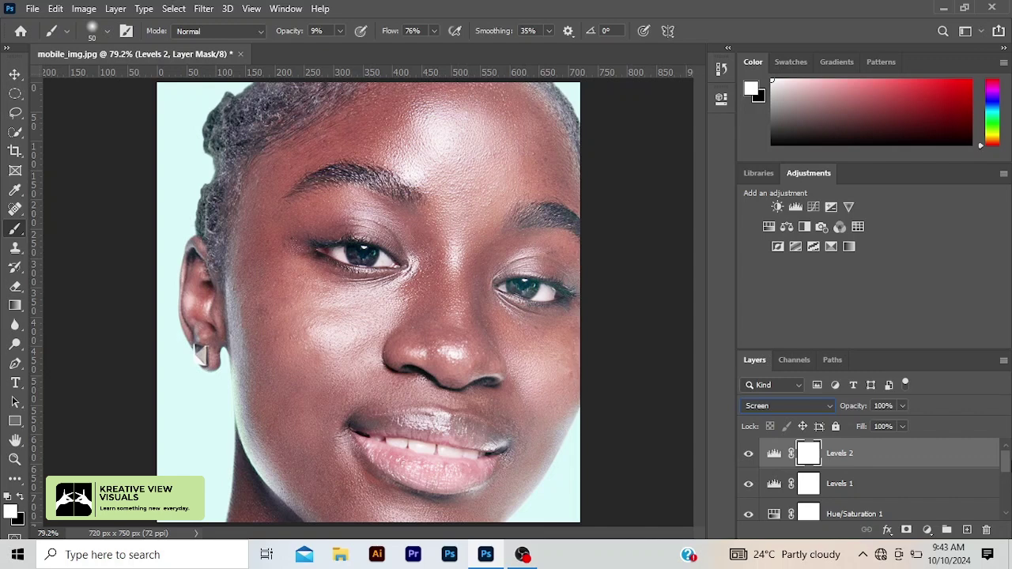
# - Group the three adjustment layers as "teeth and eye whit" and add a black mask to the group
pyautogui.keyDown('shift'); pyautogui.click(907, 518); pyautogui.keyUp('shift')
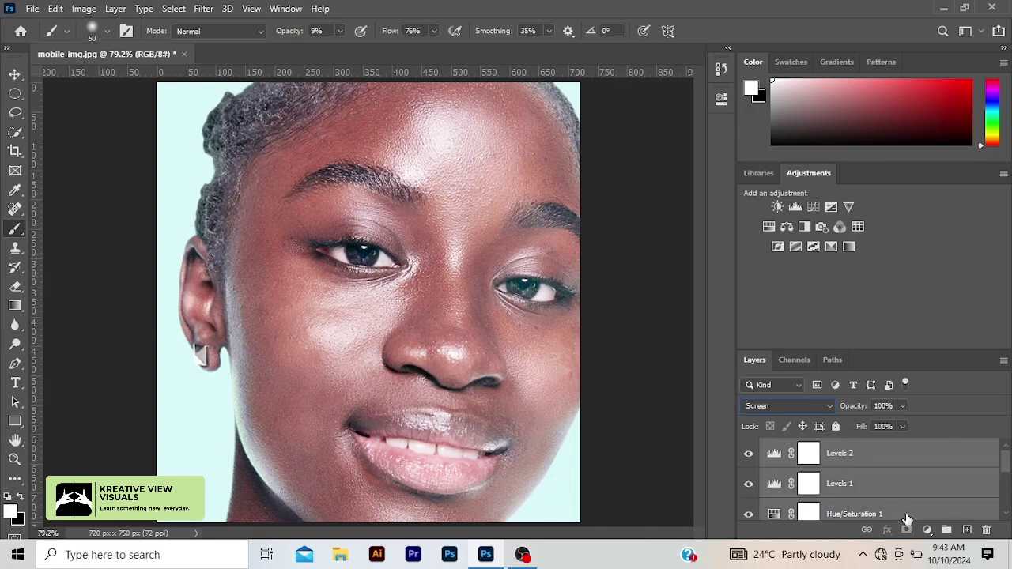
pyautogui.hotkey('ctrl', 'g')
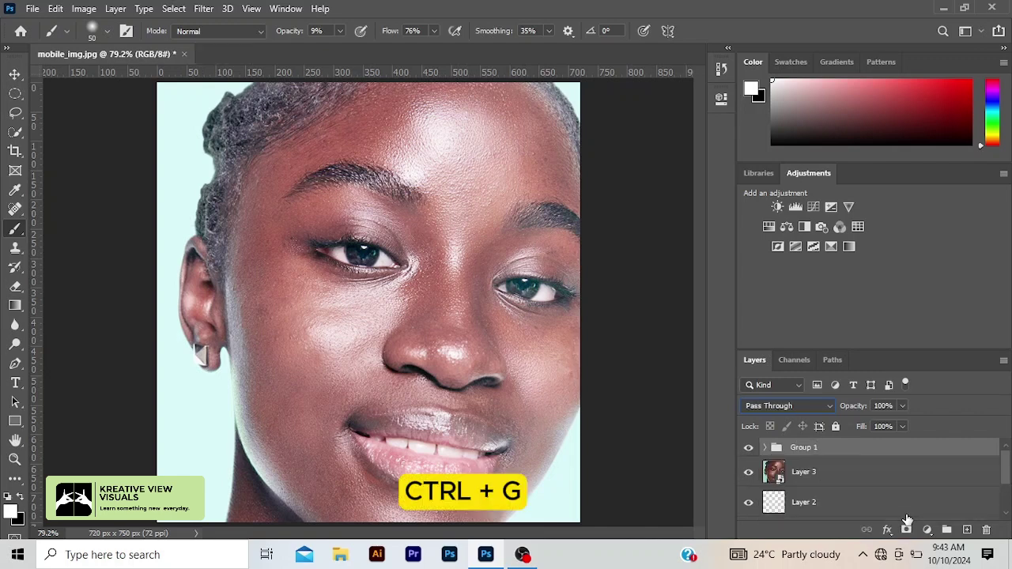
pyautogui.doubleClick(815, 452)
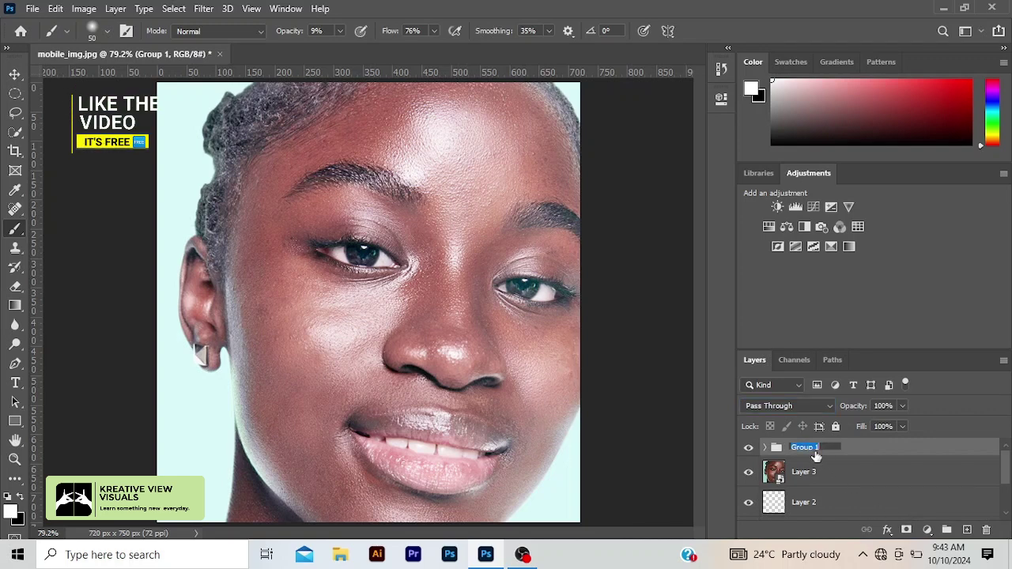
pyautogui.write('Ceeth and eye whit')
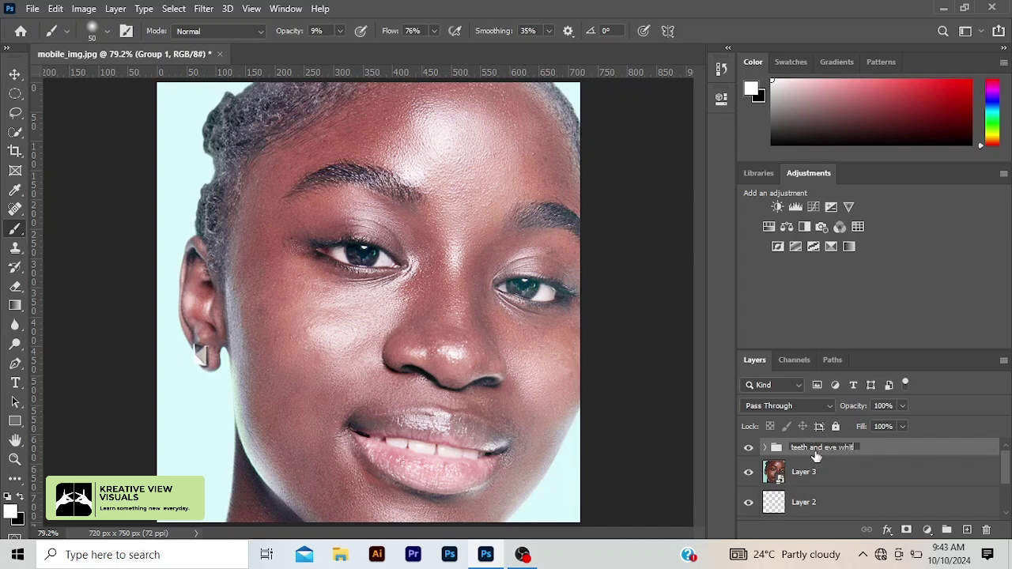
pyautogui.press('Return')
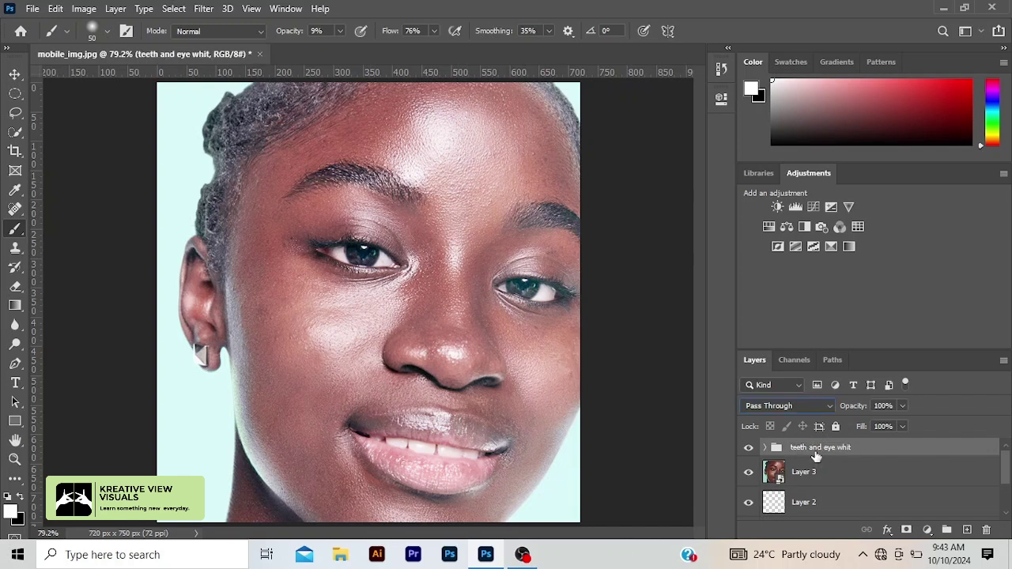
pyautogui.keyDown('alt'); pyautogui.click(906, 529); pyautogui.keyUp('alt')
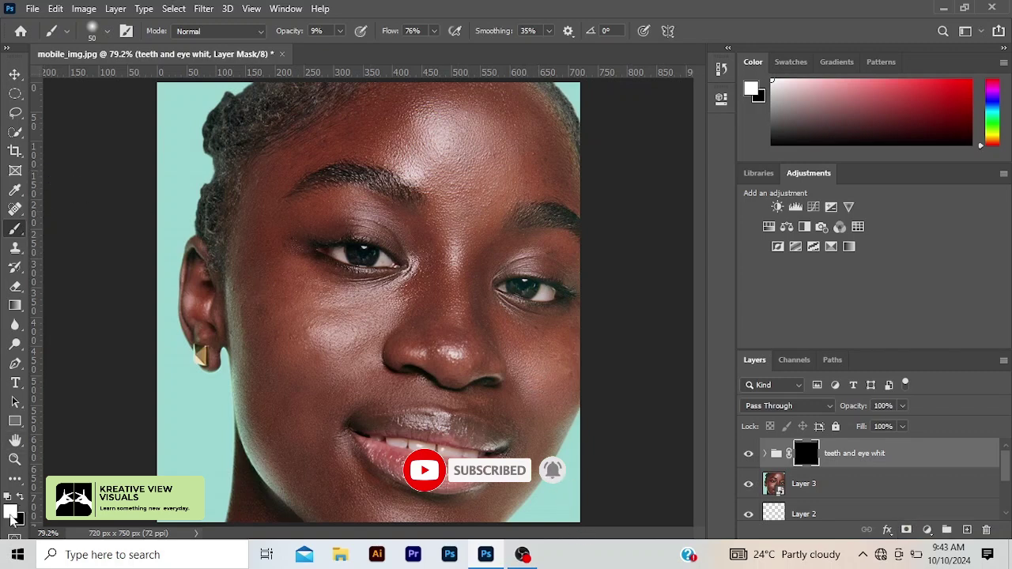
# - Paint the teeth white on the group's mask with a 15 px brush at 100% opacity, redoing the stray last stroke
pyautogui.click(340, 31)
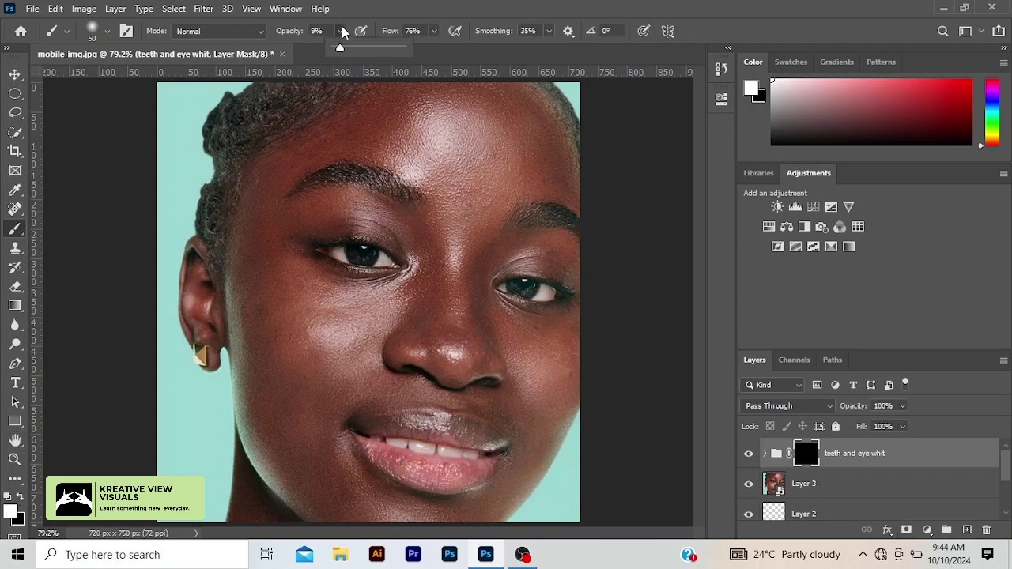
pyautogui.moveTo(338, 49); pyautogui.dragTo(425, 50)
pyautogui.scroll(1, 404, 210)
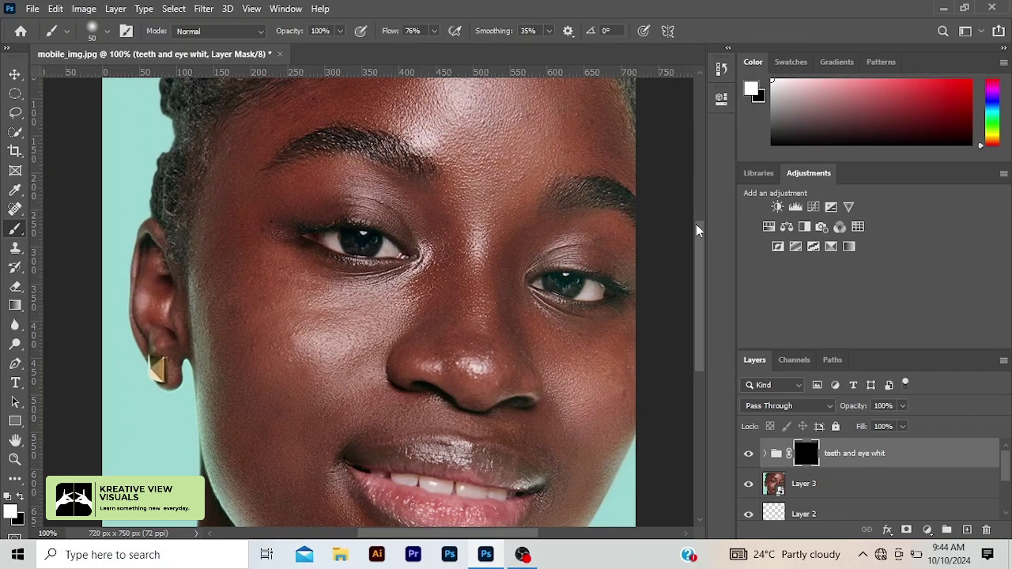
pyautogui.moveTo(696, 225); pyautogui.dragTo(698, 250)
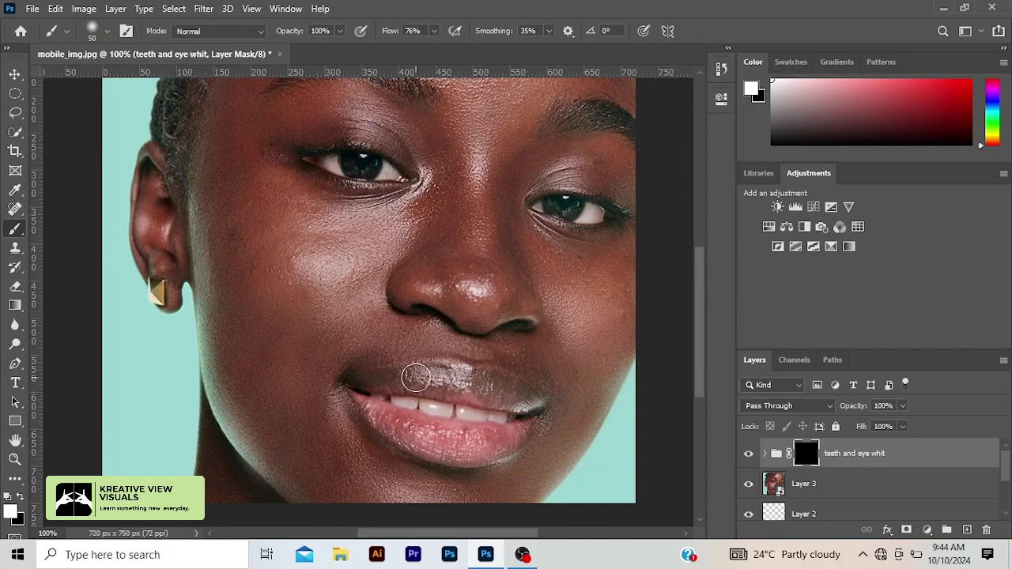
pyautogui.press('[')
pyautogui.press('[')
pyautogui.press('[')
pyautogui.press('[')
pyautogui.press('[')
pyautogui.press('[')
pyautogui.press('[')
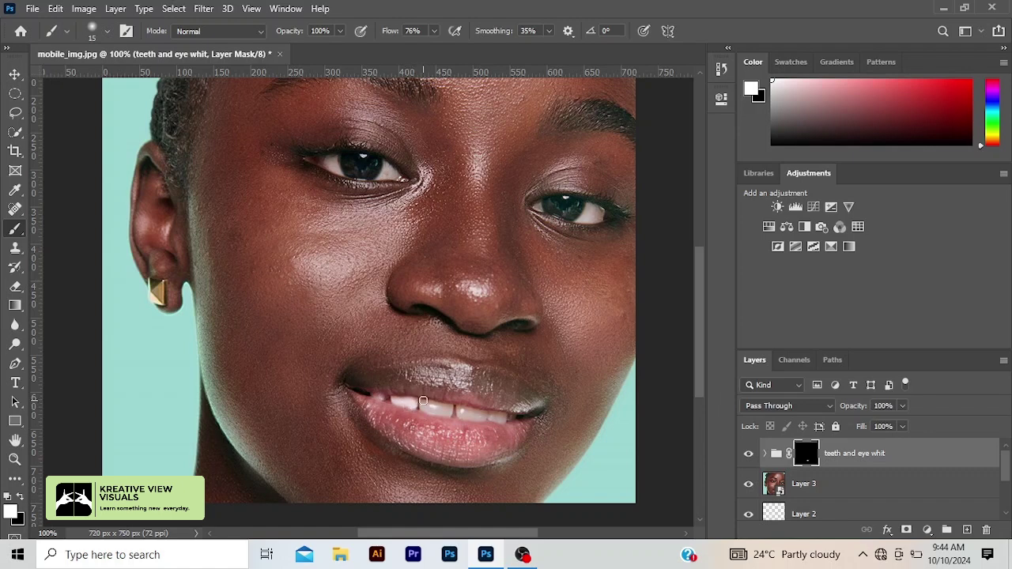
pyautogui.moveTo(423, 402)
pyautogui.mouseDown()
pyautogui.moveTo(444, 413)
pyautogui.moveTo(451, 407)
pyautogui.moveTo(423, 402)
pyautogui.moveTo(512, 416)
pyautogui.mouseUp()
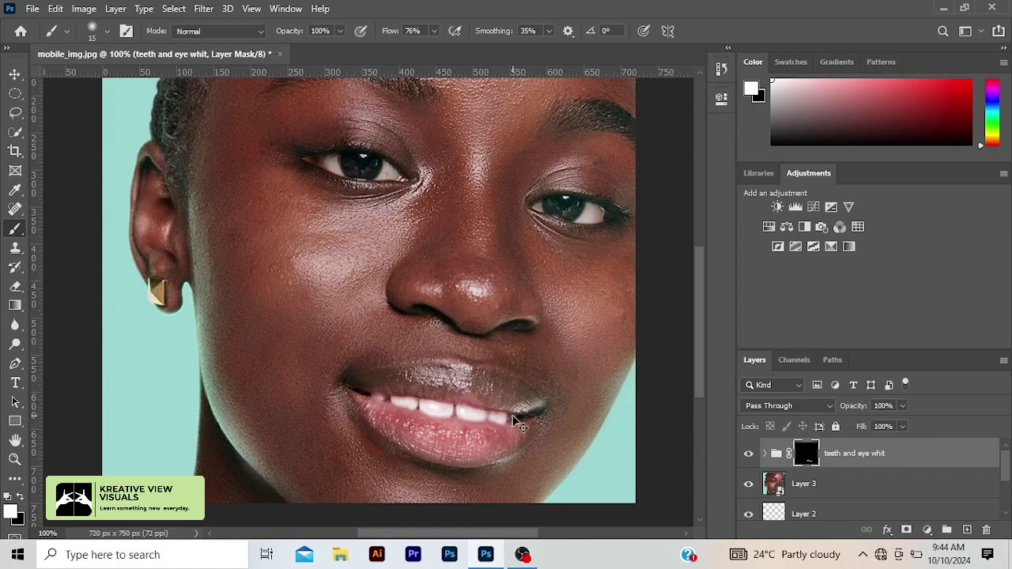
pyautogui.hotkey('ctrl', 'z')
pyautogui.moveTo(491, 414); pyautogui.dragTo(507, 417)
# - Lower the teeth whitening group's opacity to 60% and compare the teeth before and after
pyautogui.click(902, 406)
pyautogui.moveTo(900, 426); pyautogui.dragTo(876, 427)
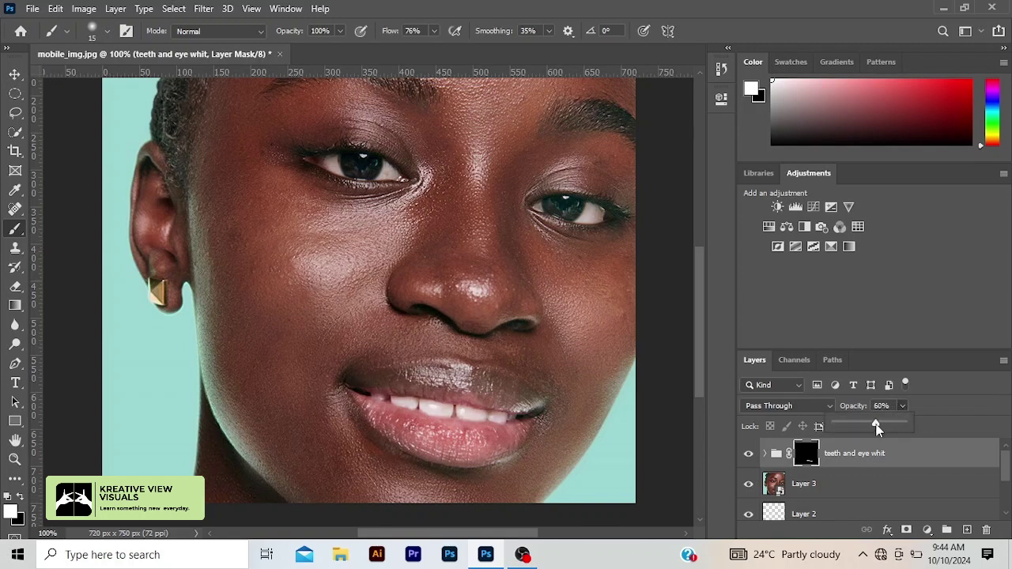
pyautogui.click(746, 459)
pyautogui.click(746, 458)
pyautogui.click(747, 455)
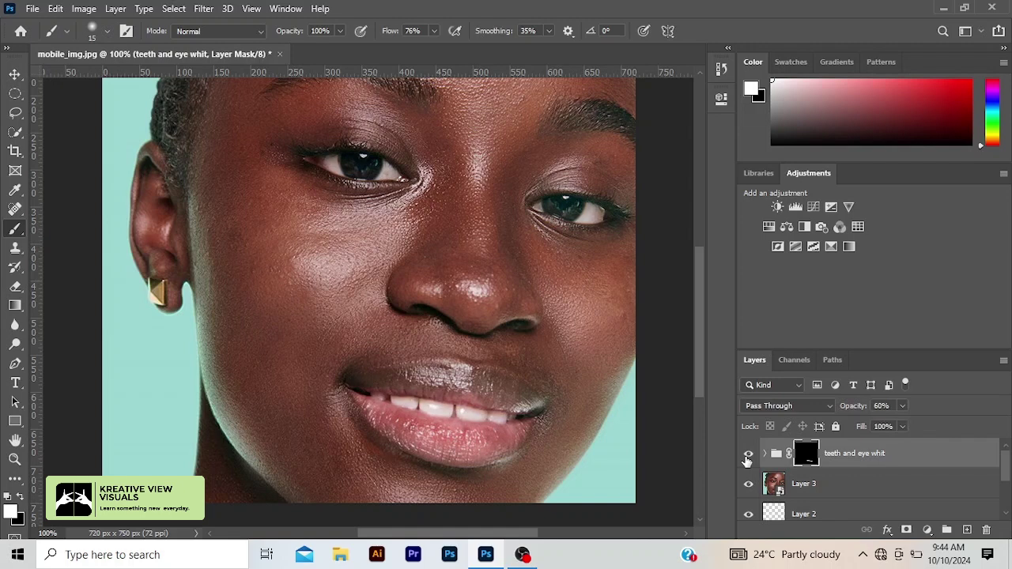
pyautogui.click(747, 456)
pyautogui.click(748, 457)
# - Duplicate the "teeth and eye whit" group and replace the copy's mask with a fresh black one
pyautogui.hotkey('ctrl', 'j')
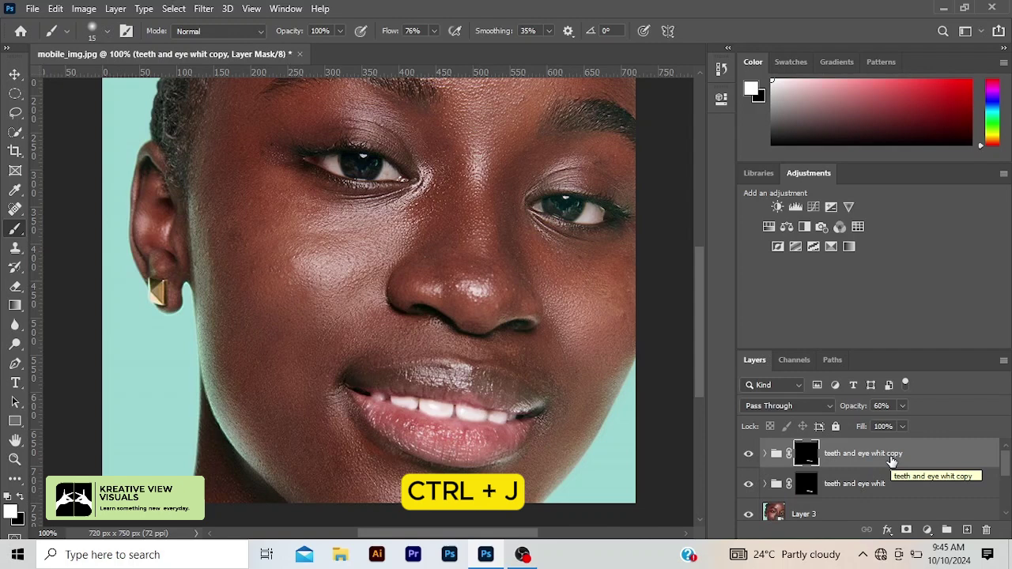
pyautogui.rightClick(807, 455)
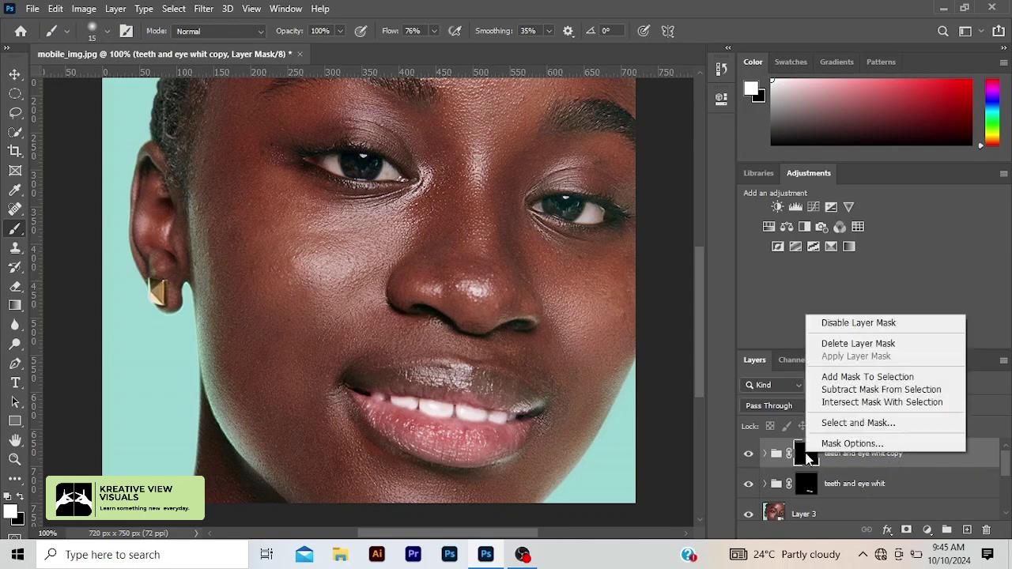
pyautogui.click(870, 348)
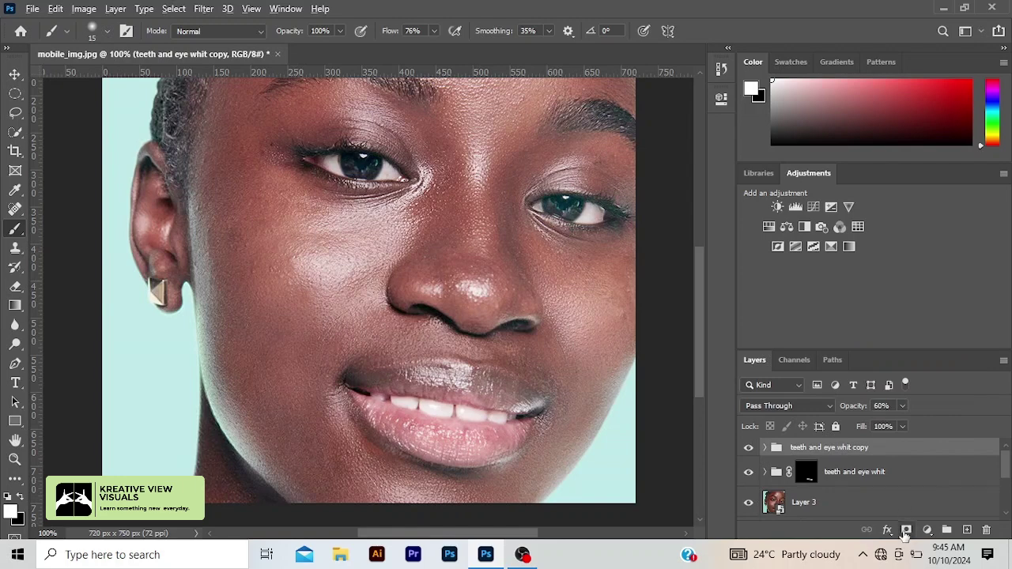
pyautogui.keyDown('alt'); pyautogui.click(906, 529); pyautogui.keyUp('alt')
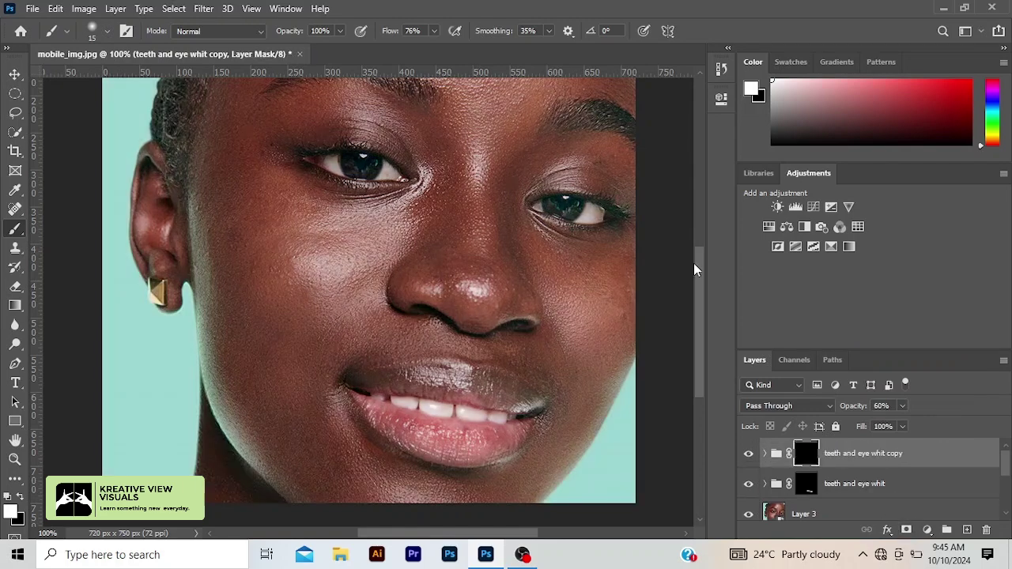
# - Paint the whites of both eyes white on the copied group's mask with the 15 px brush, and compare the eyes before and after
pyautogui.moveTo(330, 156)
pyautogui.mouseDown()
pyautogui.moveTo(322, 163)
pyautogui.moveTo(337, 171)
pyautogui.moveTo(321, 161)
pyautogui.moveTo(399, 175)
pyautogui.mouseUp()
pyautogui.moveTo(536, 208)
pyautogui.mouseDown()
pyautogui.moveTo(578, 223)
pyautogui.moveTo(598, 210)
pyautogui.moveTo(591, 220)
pyautogui.mouseUp()
pyautogui.click(748, 454)
pyautogui.click(748, 455)
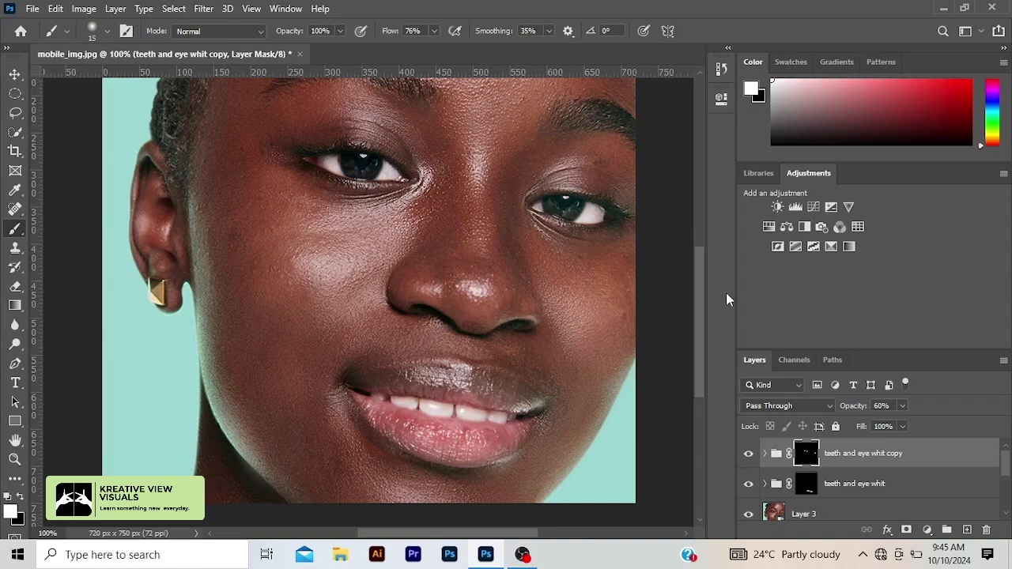
pyautogui.scroll(-2, 726, 293)
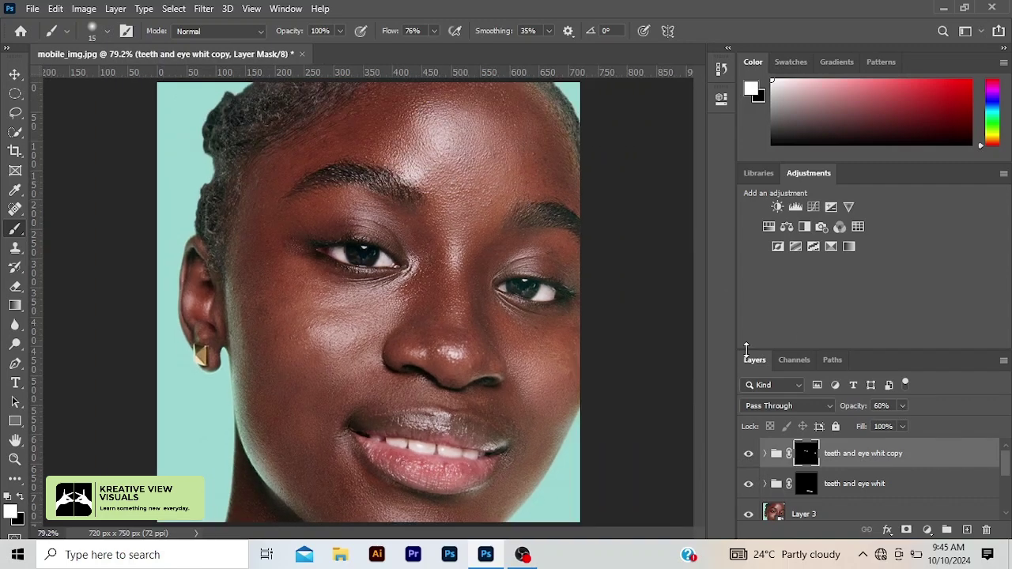
pyautogui.click(747, 453)
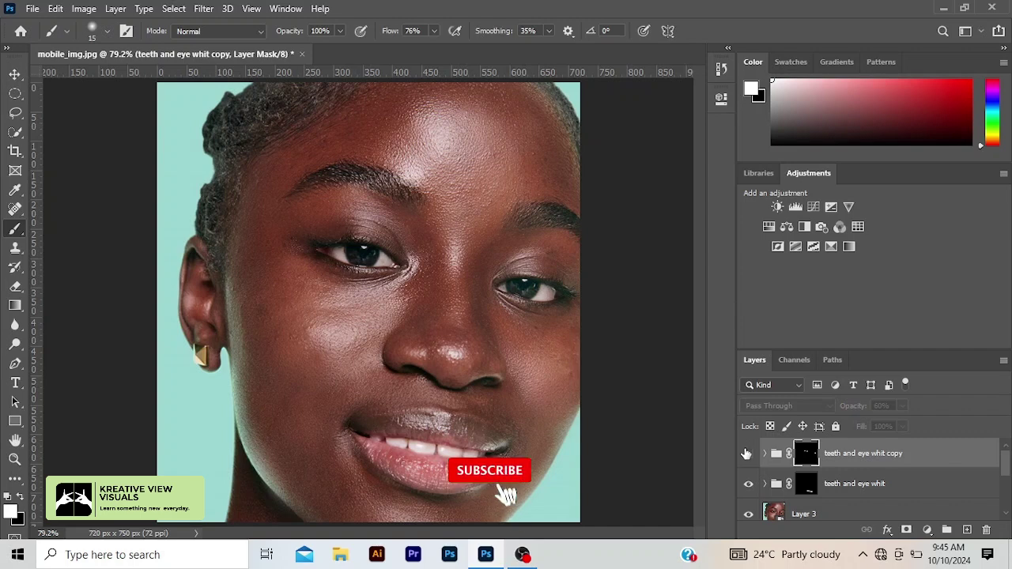
pyautogui.click(747, 453)
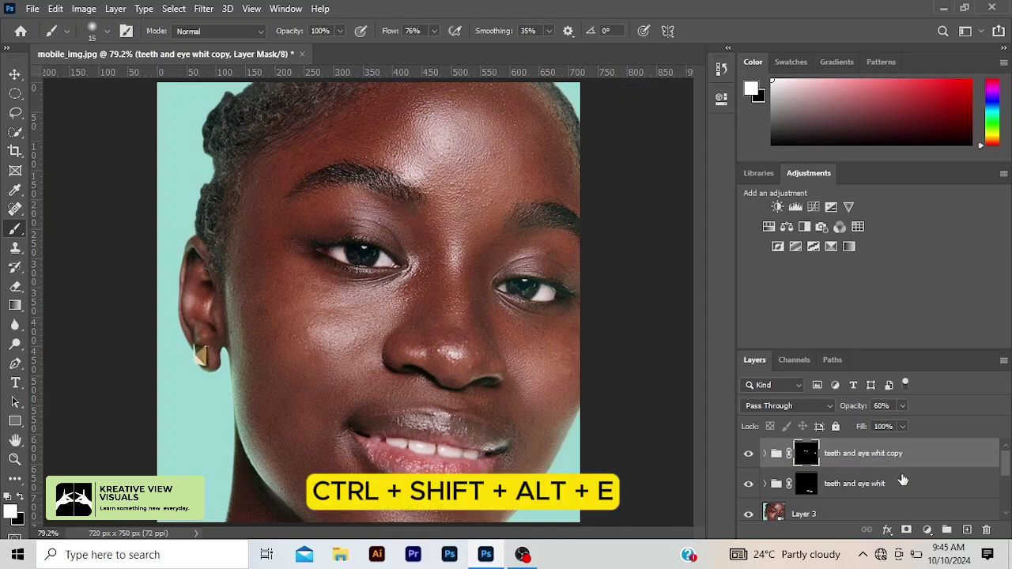
# - Stamp all visible layers into a new merged layer on top and convert it to a smart object
pyautogui.hotkey('ctrl', 'shift', 'alt', 'e')
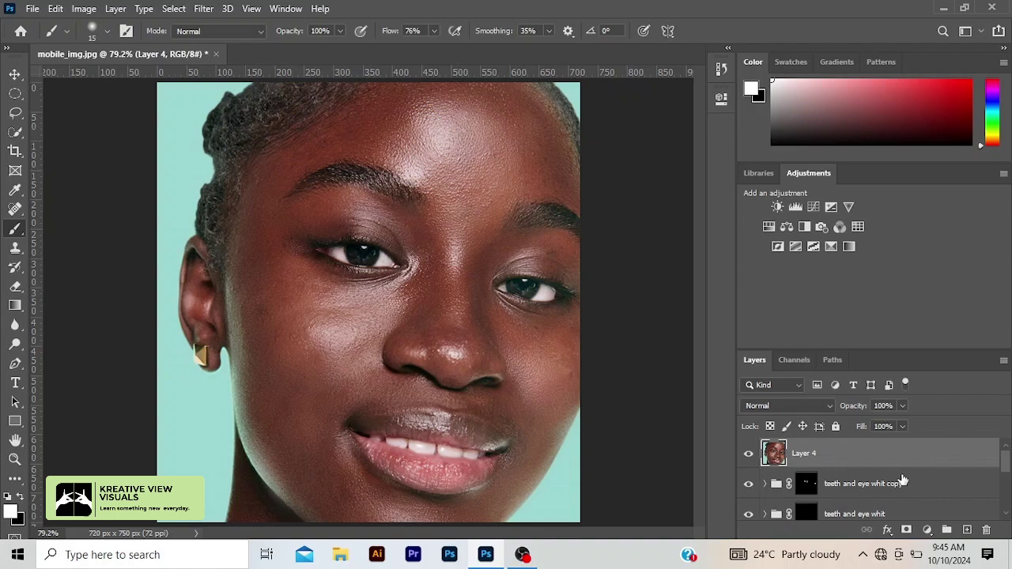
pyautogui.rightClick(878, 464)
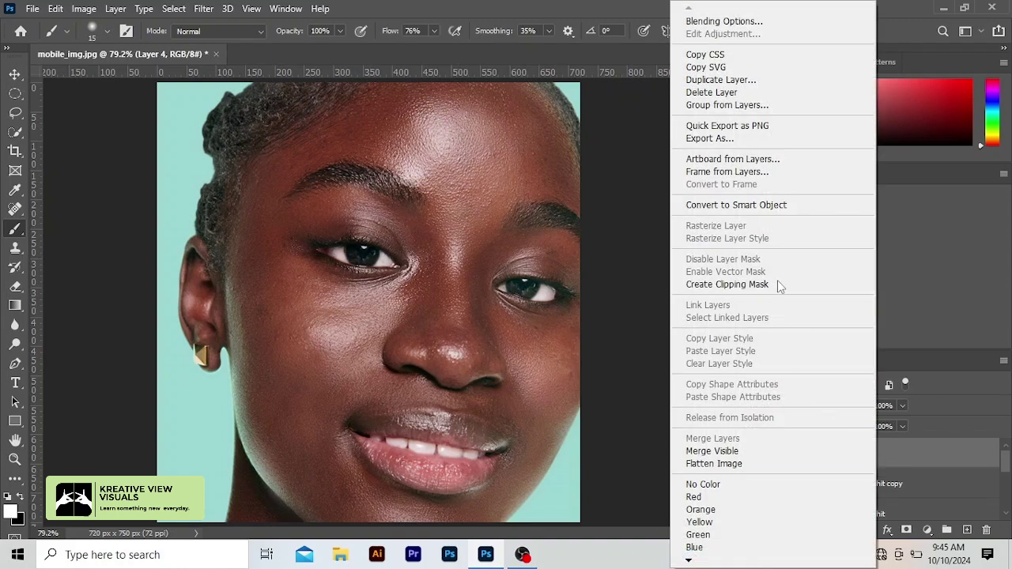
pyautogui.click(735, 207)
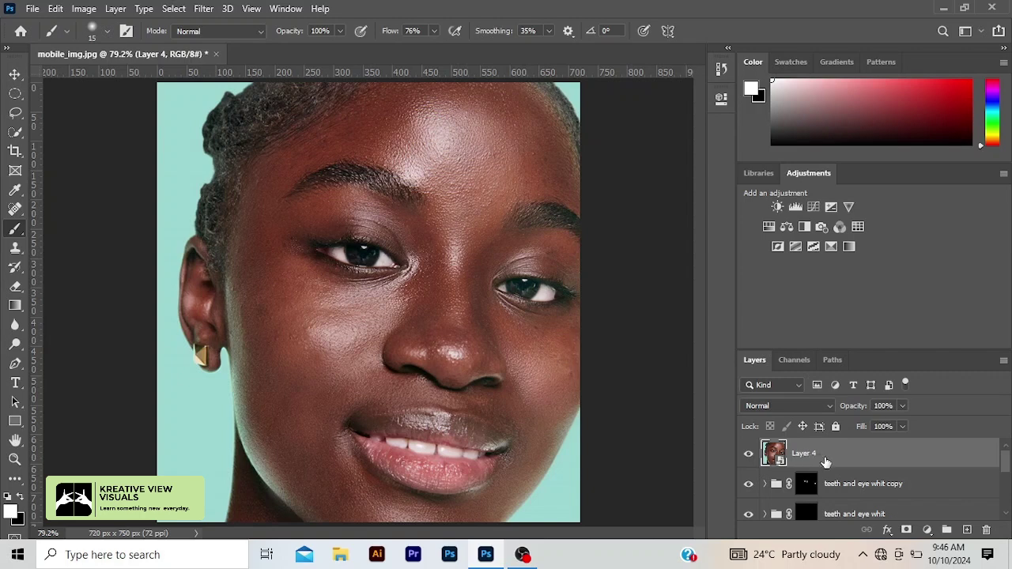
# - Add a blank layer on top and select the irises of both eyes with the Elliptical Marquee tool
pyautogui.click(966, 530)
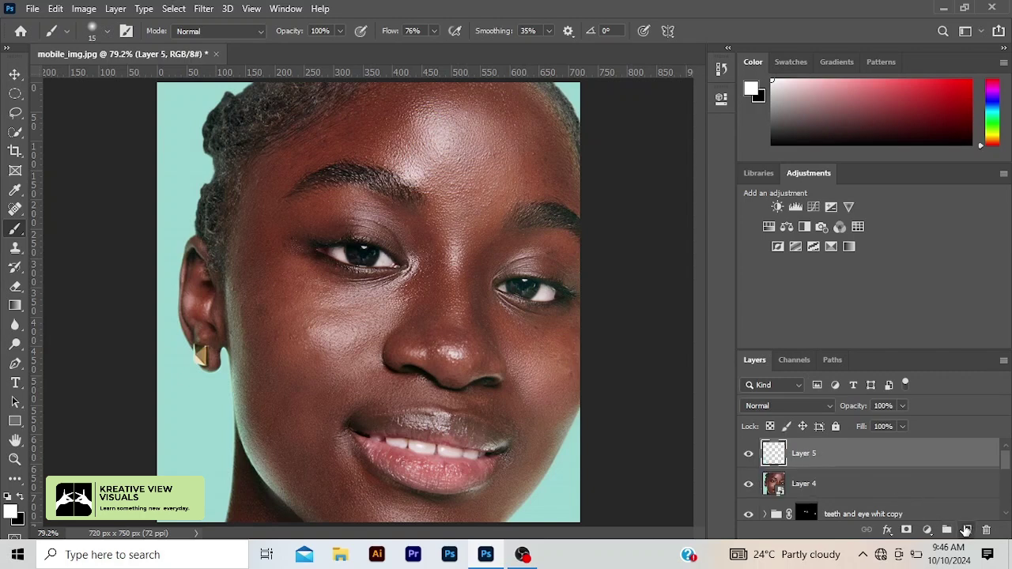
pyautogui.click(18, 103)
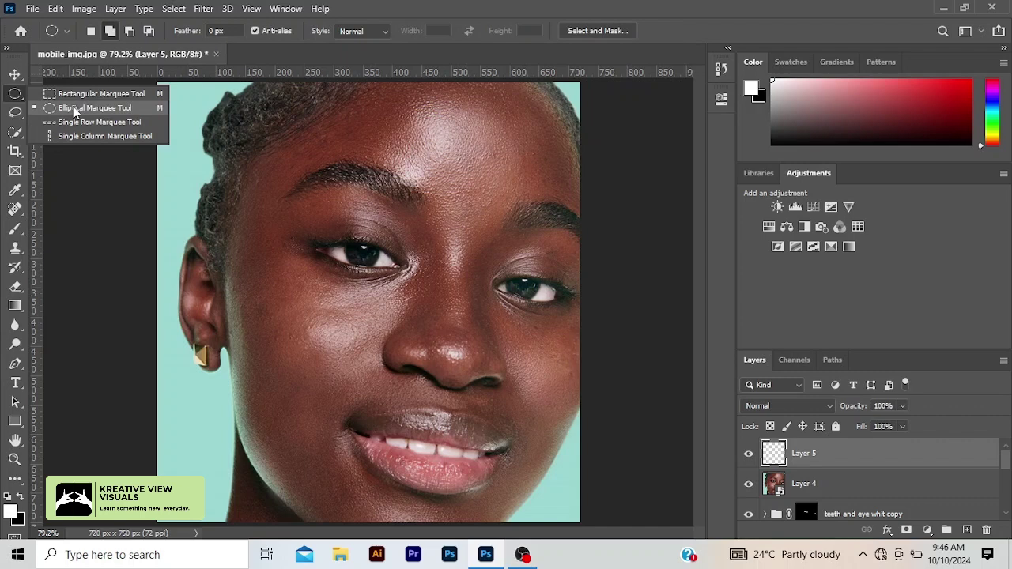
pyautogui.click(74, 109)
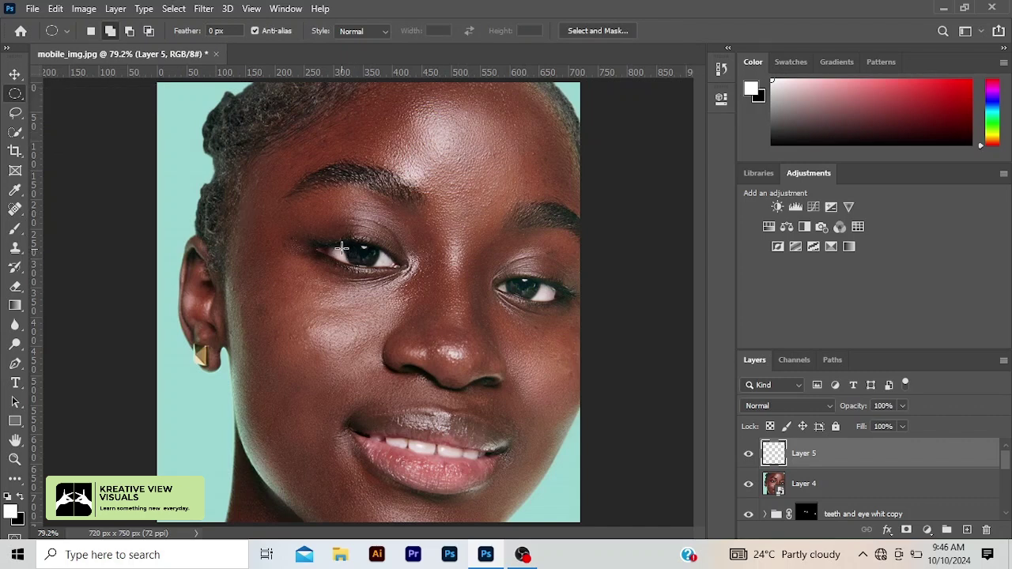
pyautogui.moveTo(342, 246); pyautogui.dragTo(382, 267)
pyautogui.moveTo(498, 275); pyautogui.dragTo(550, 307)
pyautogui.moveTo(504, 279); pyautogui.dragTo(543, 304)
# - Fill the iris selections with white in Normal mode at 100% opacity
pyautogui.click(57, 10)
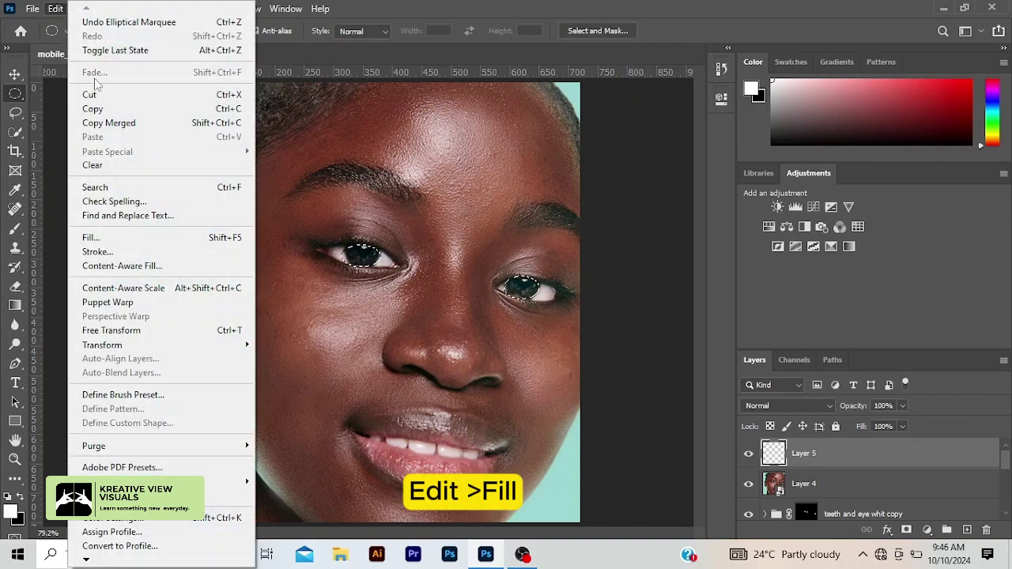
pyautogui.click(119, 238)
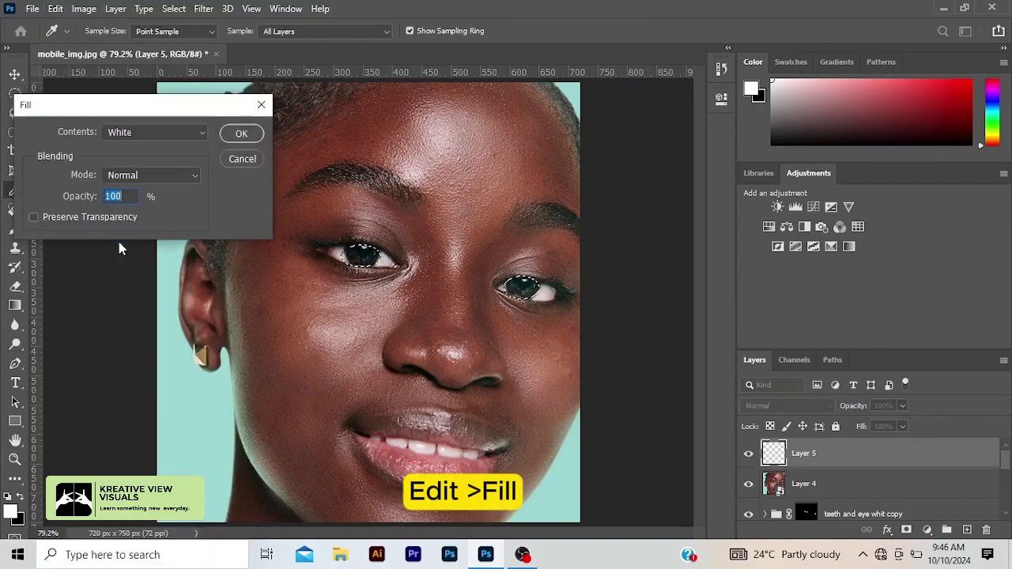
pyautogui.click(158, 135)
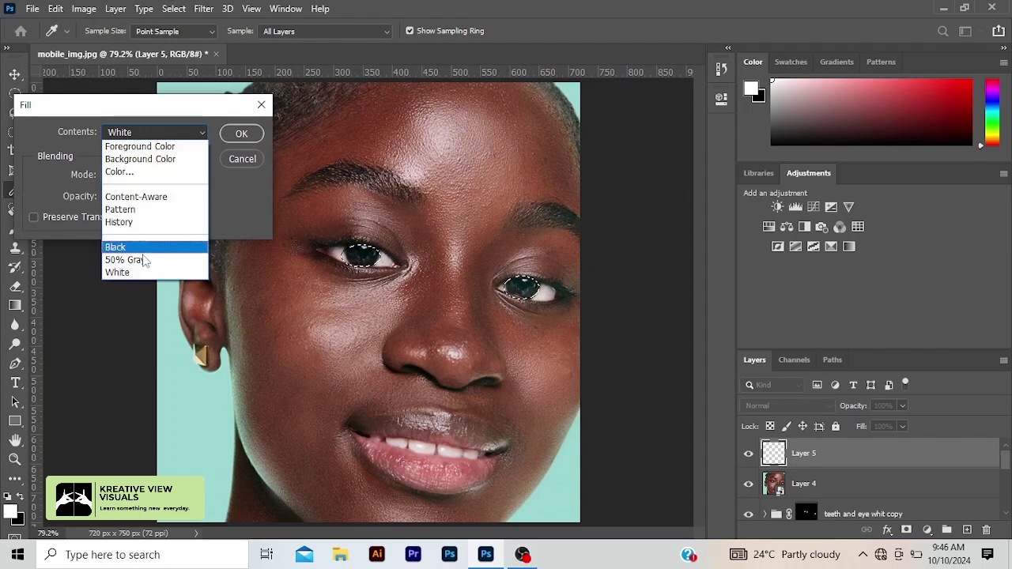
pyautogui.click(141, 272)
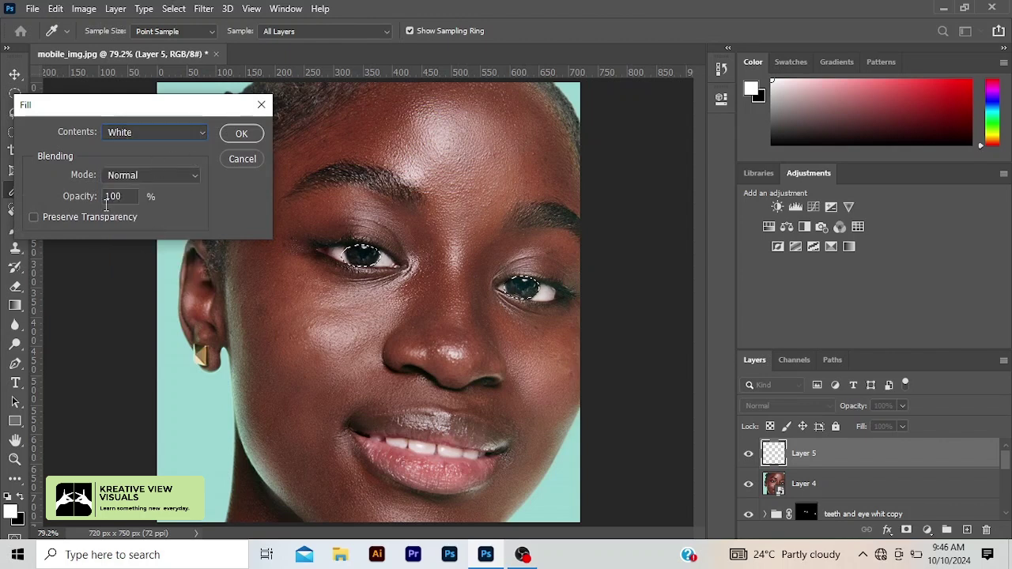
pyautogui.click(241, 135)
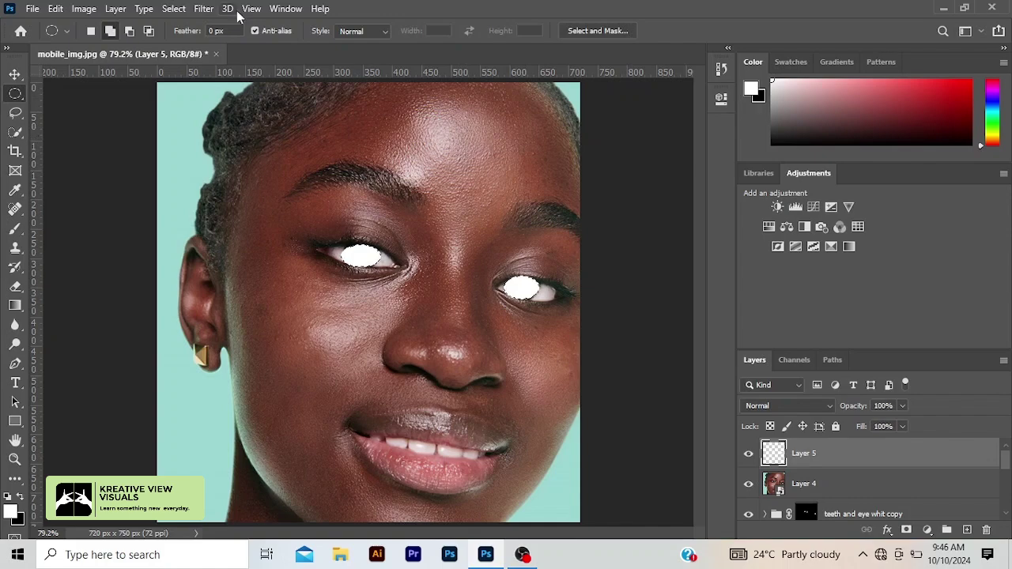
# - Apply a Gaussian Blur of 13.9 pixels to the white iris fills and deselect them
pyautogui.click(203, 9)
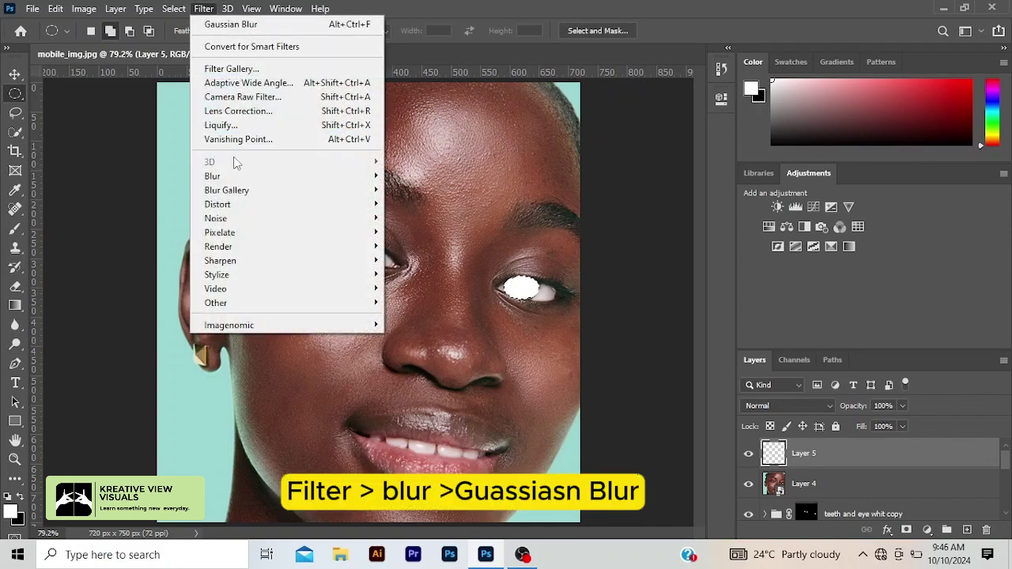
pyautogui.moveTo(233, 174)
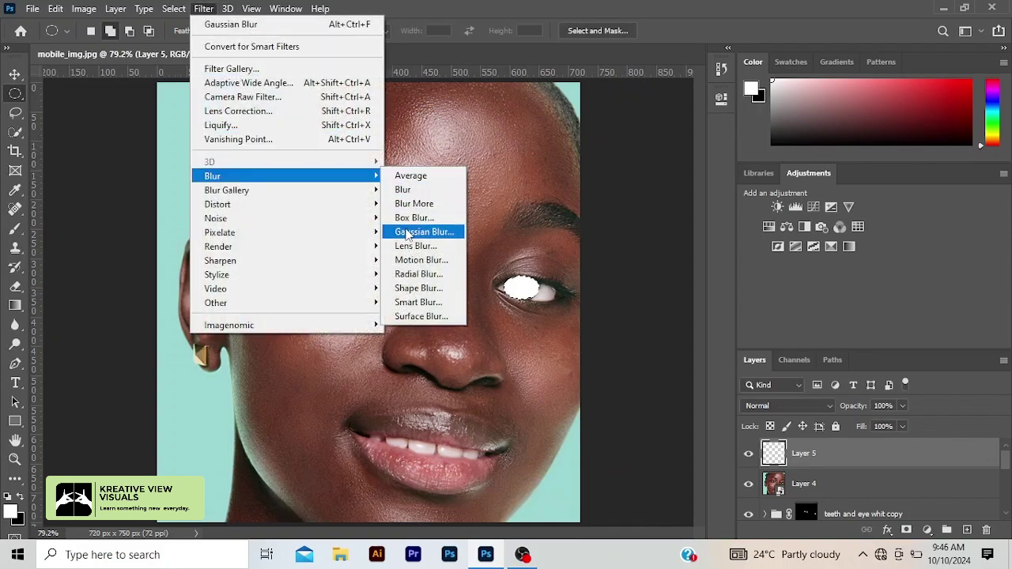
pyautogui.click(406, 232)
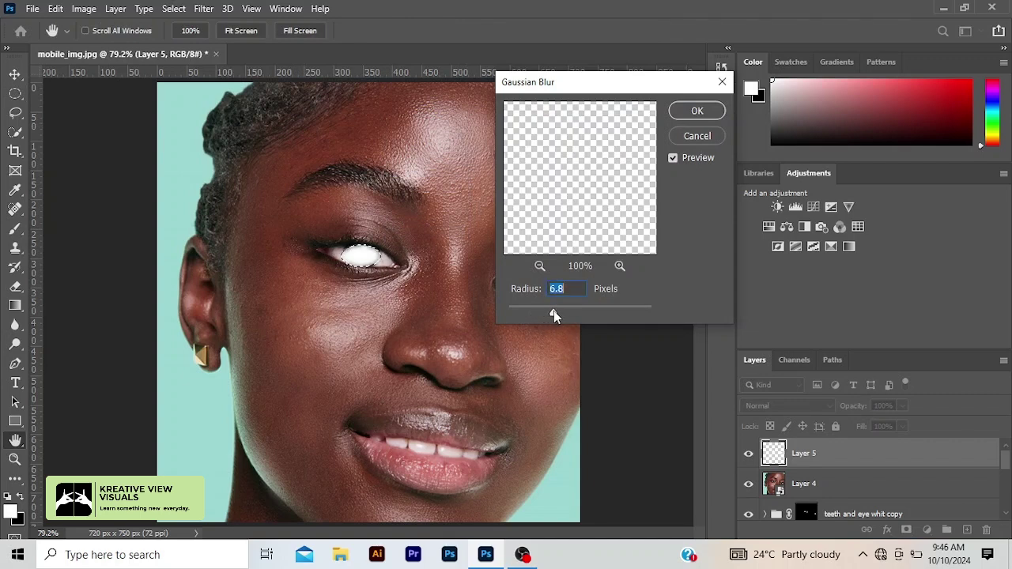
pyautogui.moveTo(553, 311); pyautogui.dragTo(561, 311)
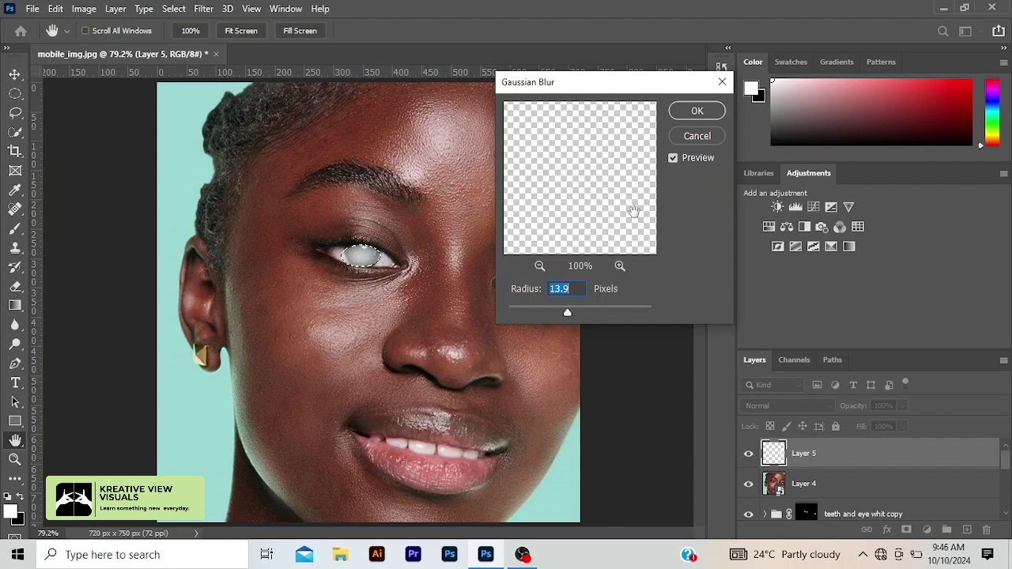
pyautogui.click(697, 112)
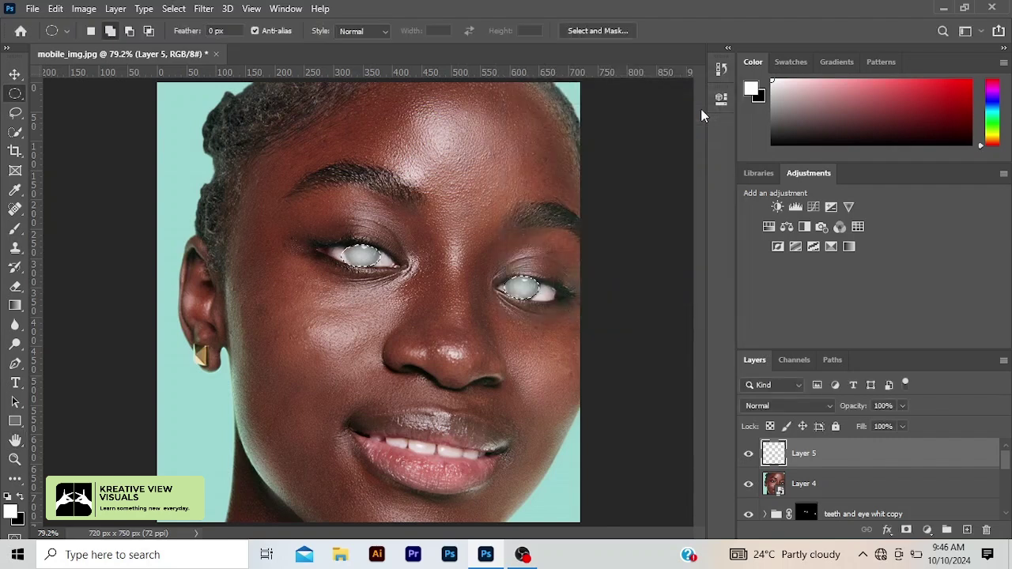
pyautogui.hotkey('ctrl', 'd')
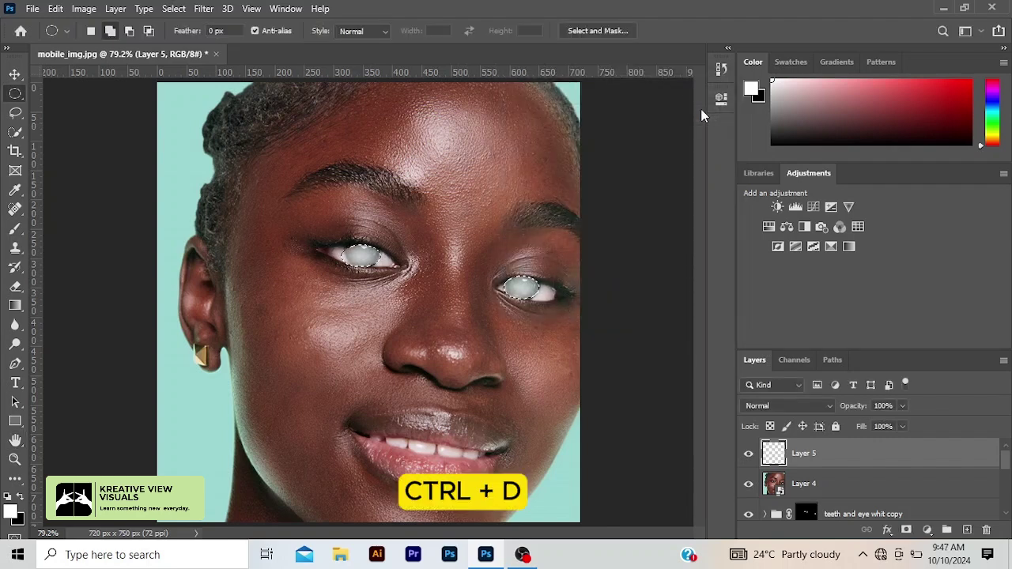
# - Erase the spill around the edges of both blurred irises with a 35 px eraser at 67% opacity and 28% flow
pyautogui.click(15, 286)
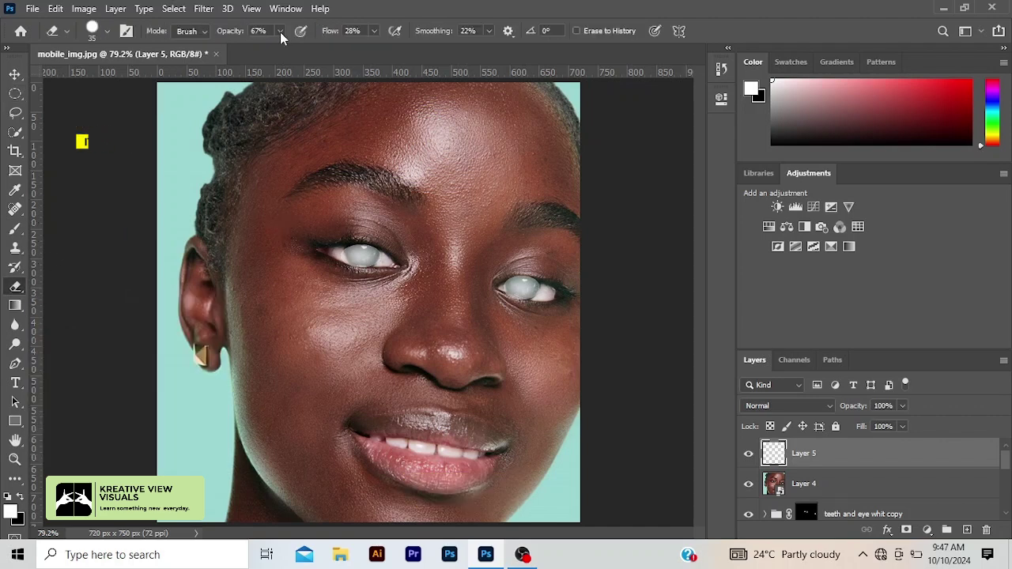
pyautogui.moveTo(326, 247); pyautogui.dragTo(337, 260)
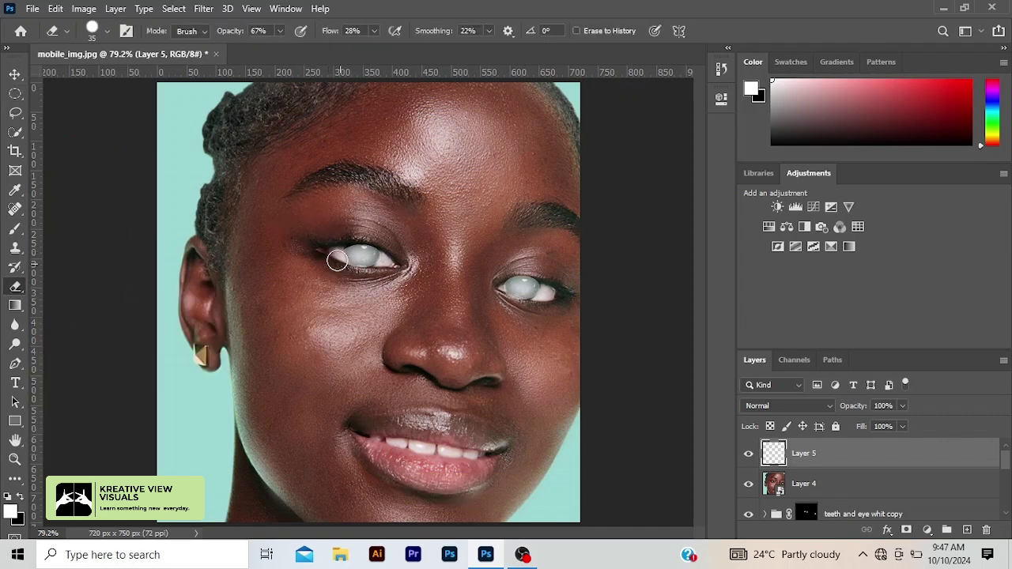
pyautogui.click(20, 497)
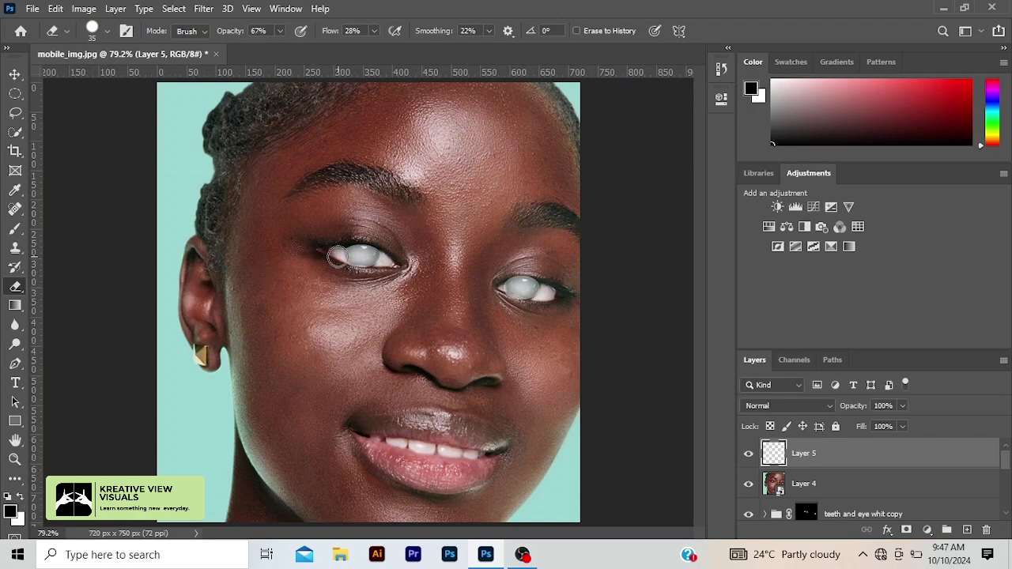
pyautogui.moveTo(336, 259)
pyautogui.mouseDown()
pyautogui.moveTo(340, 273)
pyautogui.moveTo(331, 252)
pyautogui.mouseUp()
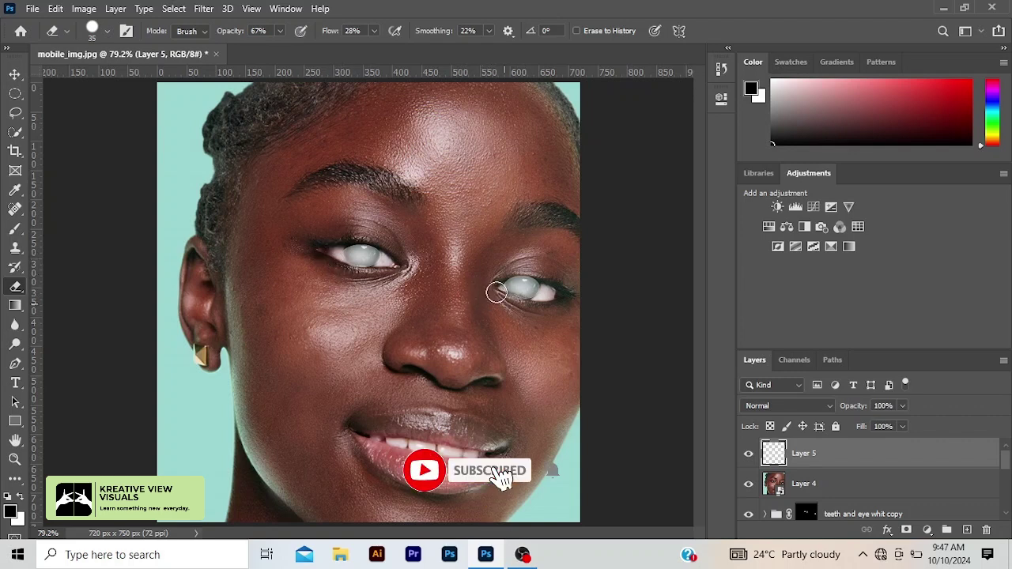
pyautogui.moveTo(495, 291)
pyautogui.mouseDown()
pyautogui.moveTo(526, 306)
pyautogui.moveTo(541, 296)
pyautogui.moveTo(518, 307)
pyautogui.moveTo(552, 292)
pyautogui.mouseUp()
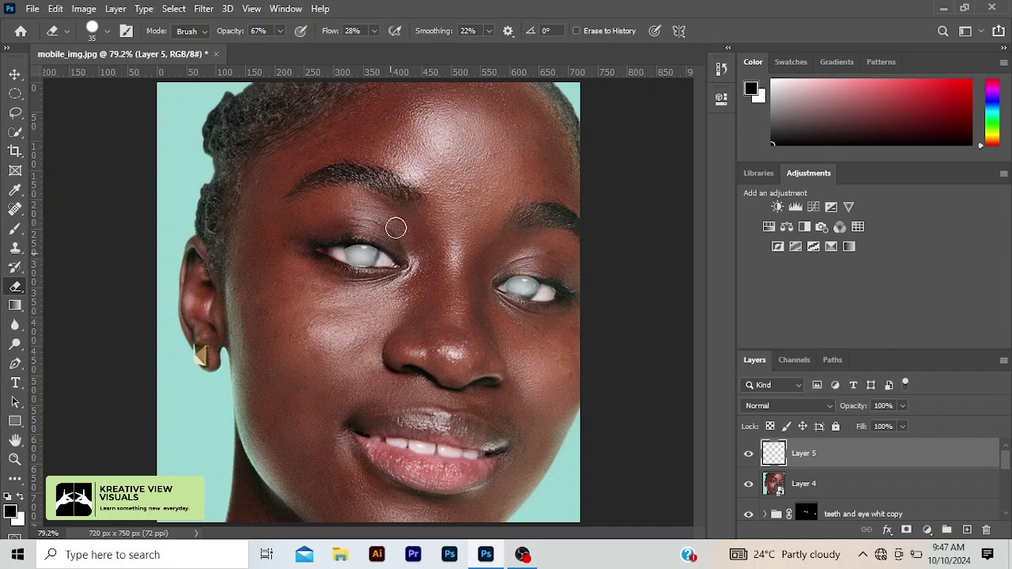
# - Set the iris layer's blend mode to Overlay and its opacity to 50%, comparing the eyes with the layer hidden and shown
pyautogui.click(763, 408)
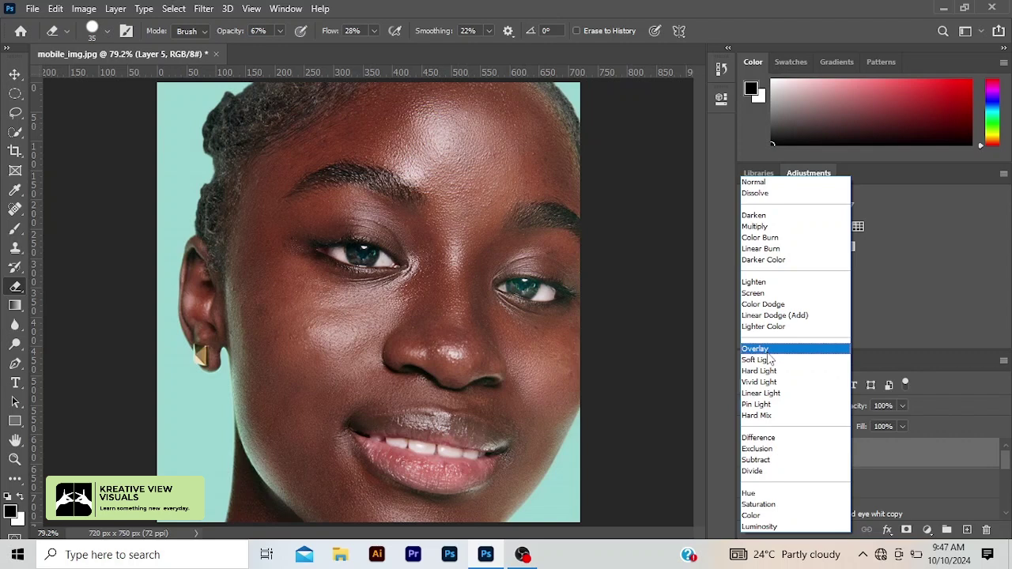
pyautogui.click(767, 350)
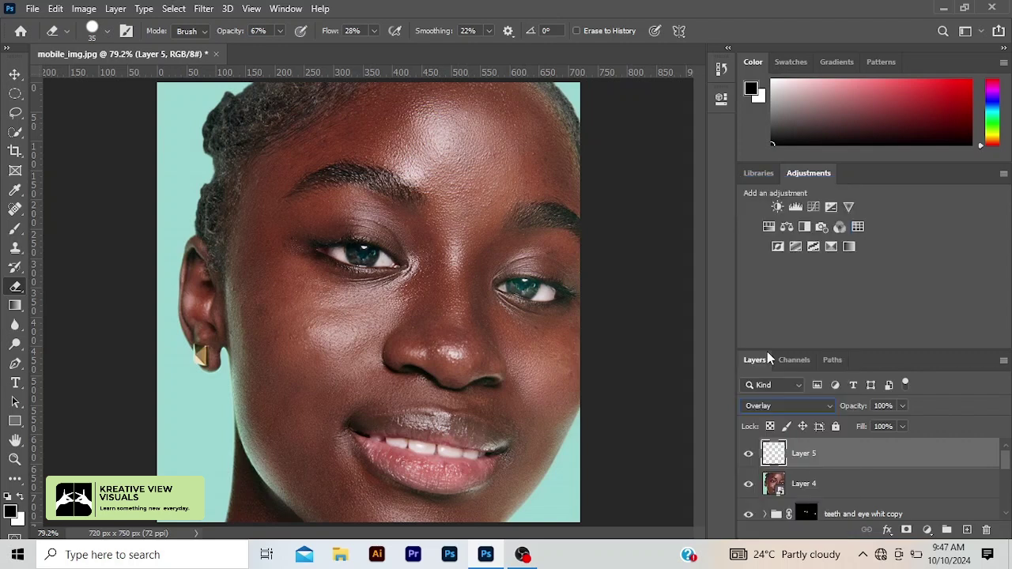
pyautogui.click(748, 454)
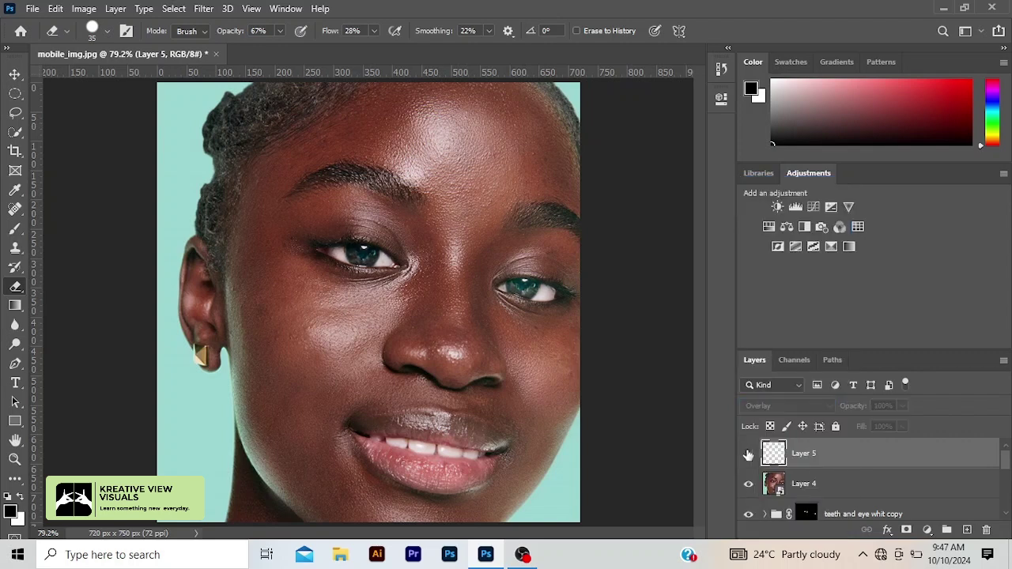
pyautogui.click(748, 454)
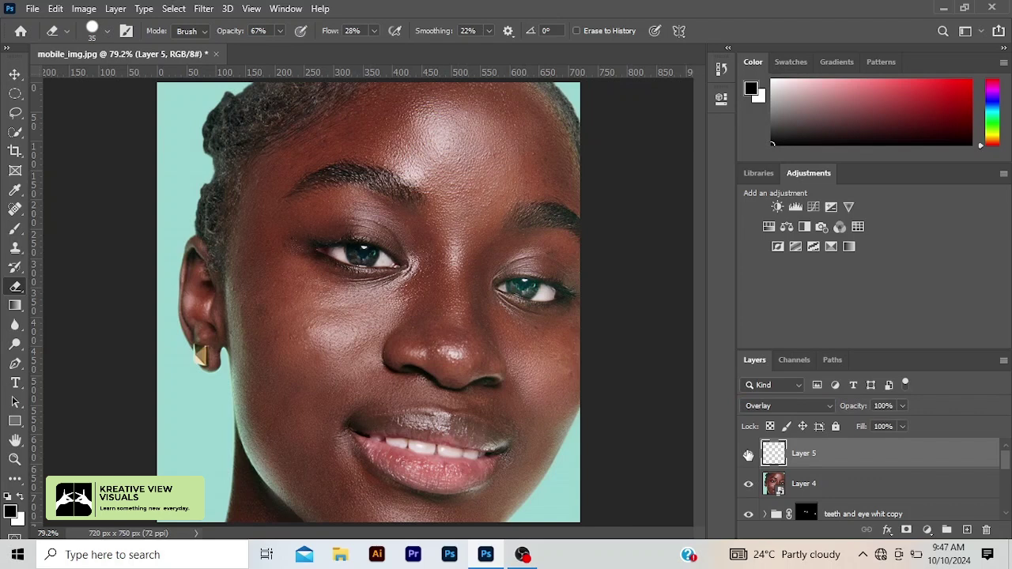
pyautogui.moveTo(902, 408); pyautogui.dragTo(870, 418)
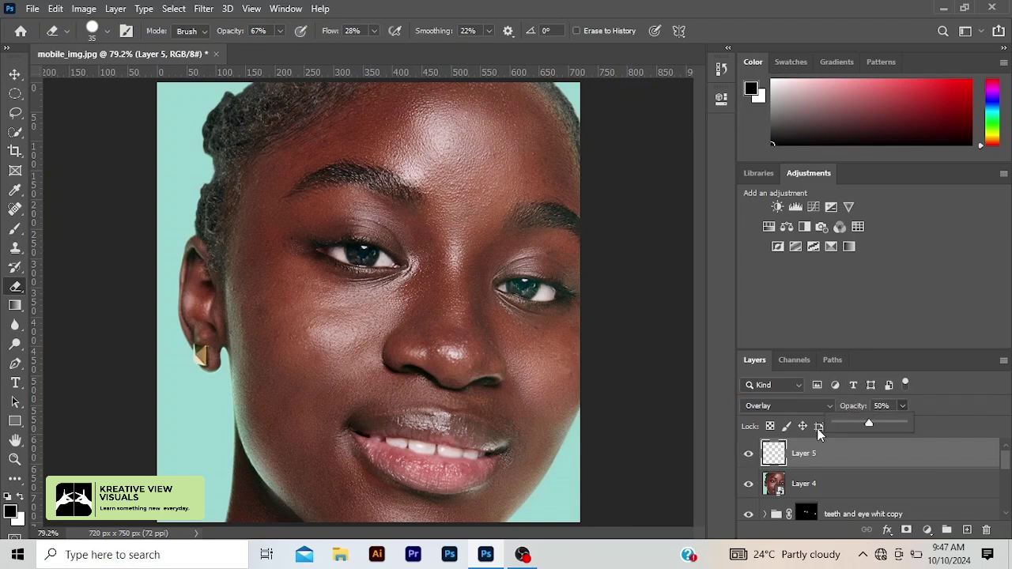
pyautogui.click(749, 454)
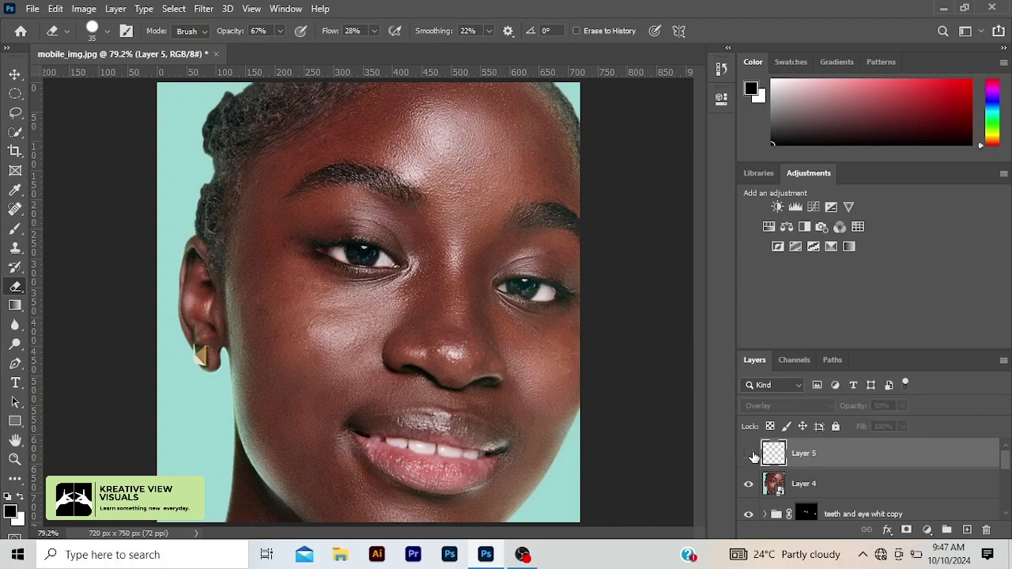
pyautogui.click(749, 454)
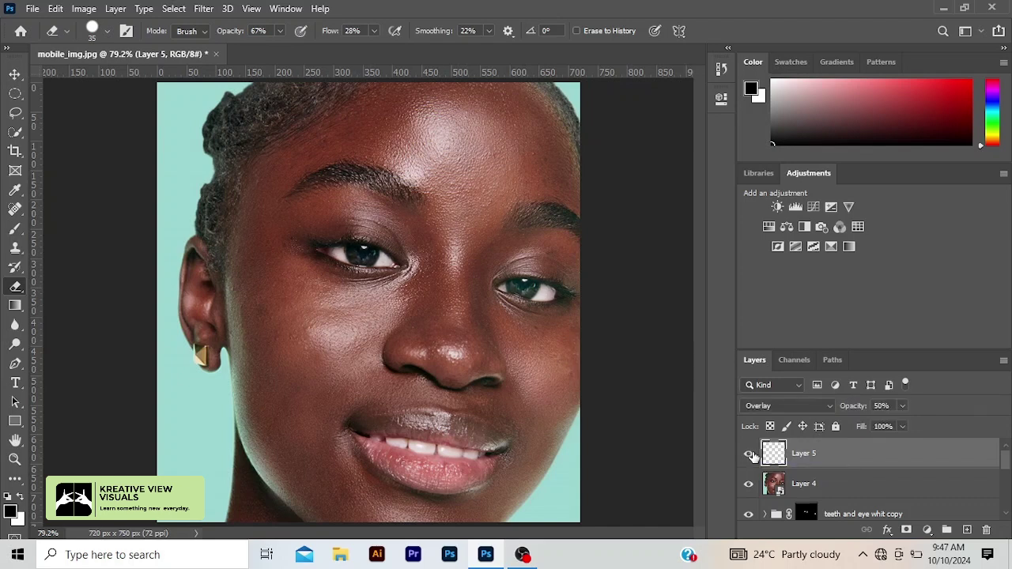